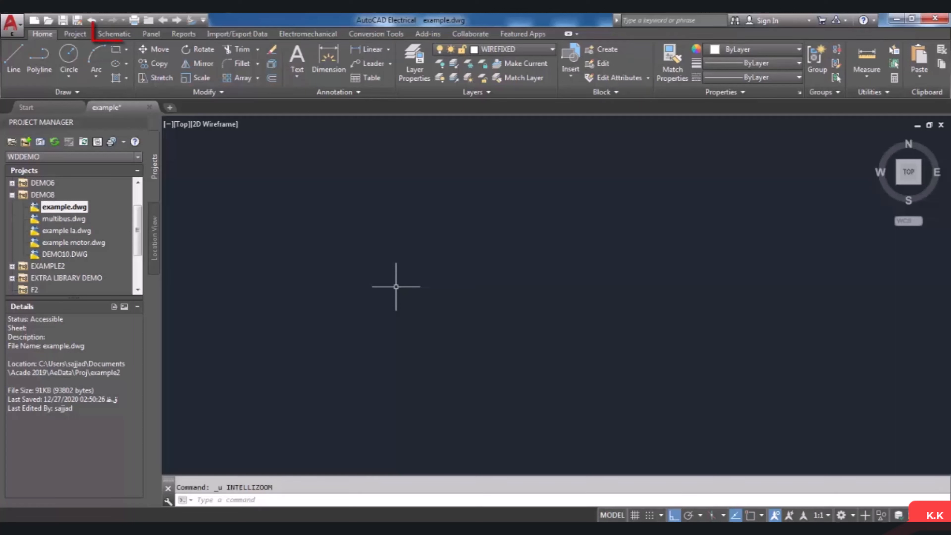
# Step: Start a parametric PLC module insertion and choose the CI851 module from ABB, AC 800M, Discrete Combination
pyautogui.click(116, 34)
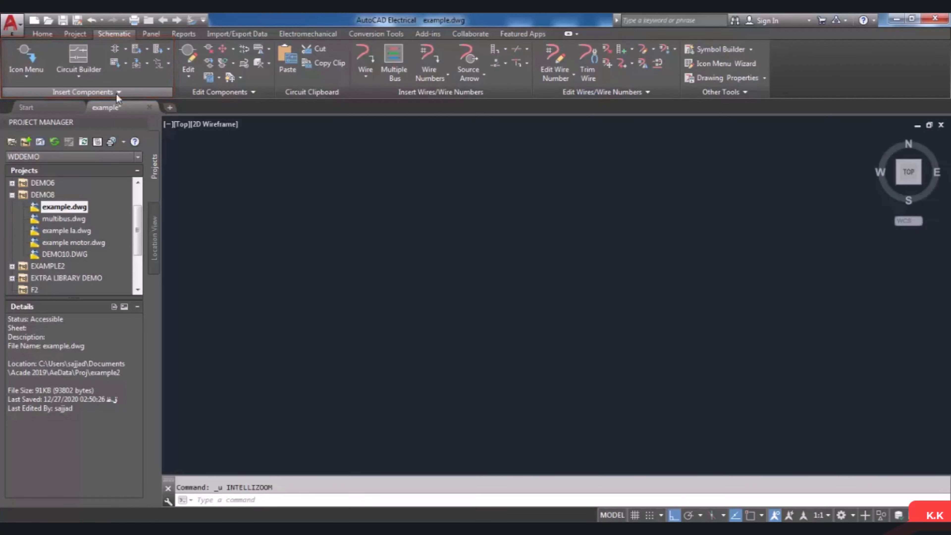
pyautogui.click(148, 52)
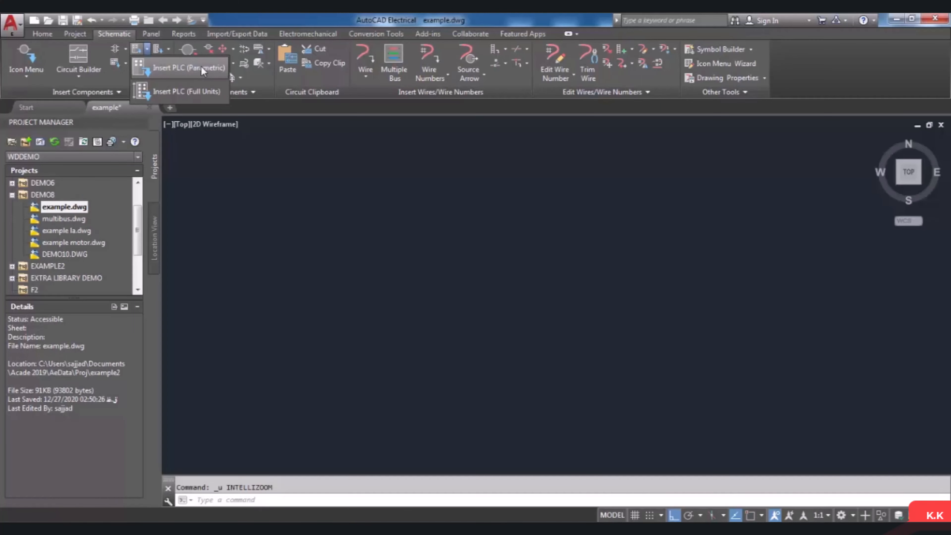
pyautogui.click(181, 70)
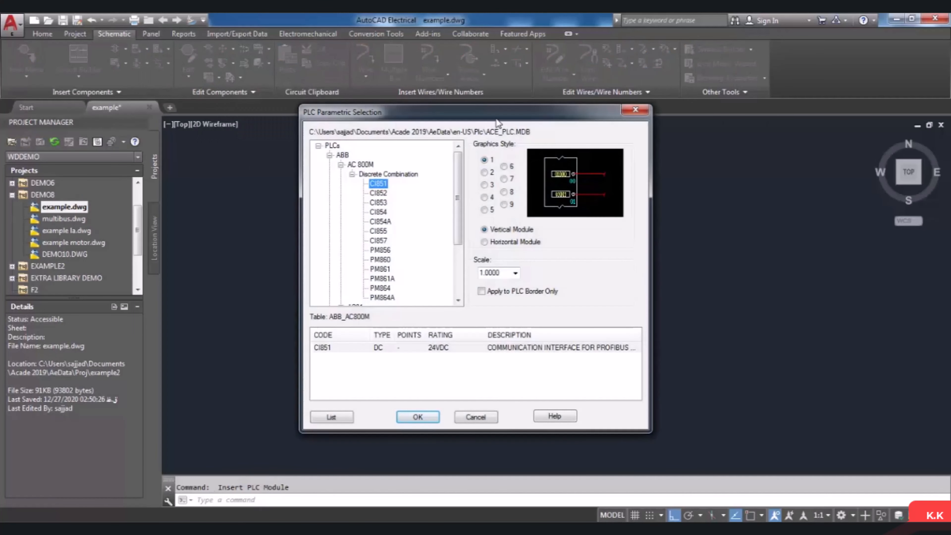
pyautogui.moveTo(499, 122); pyautogui.dragTo(455, 131)
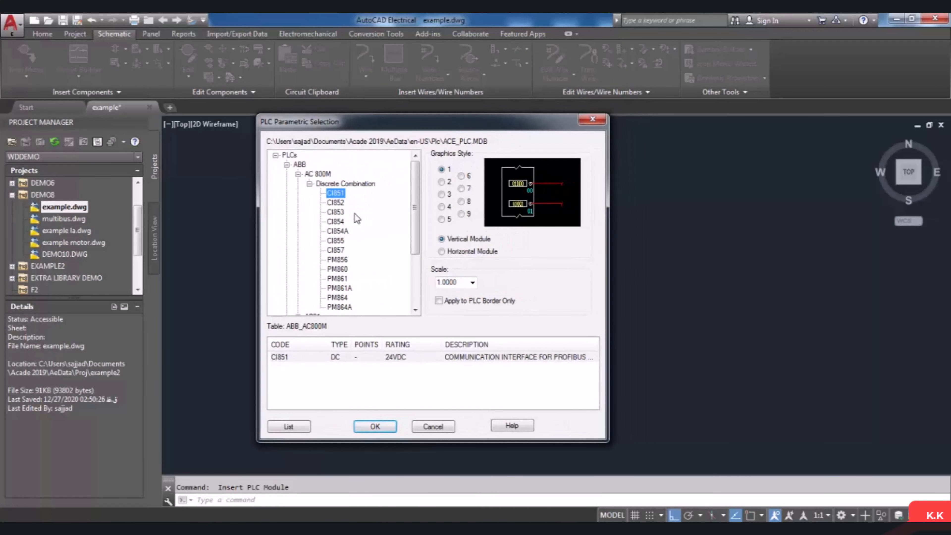
pyautogui.click(298, 174)
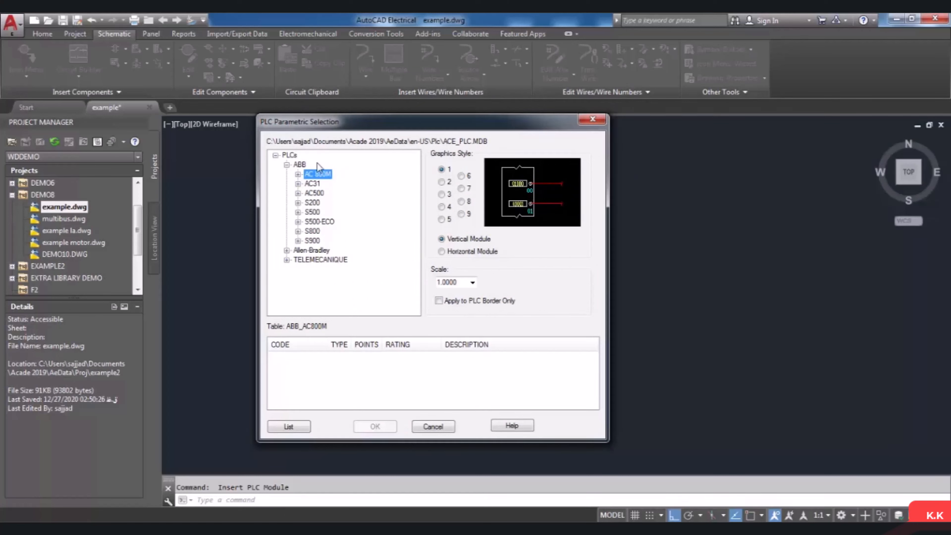
pyautogui.click(298, 184)
pyautogui.click(298, 184)
pyautogui.click(298, 175)
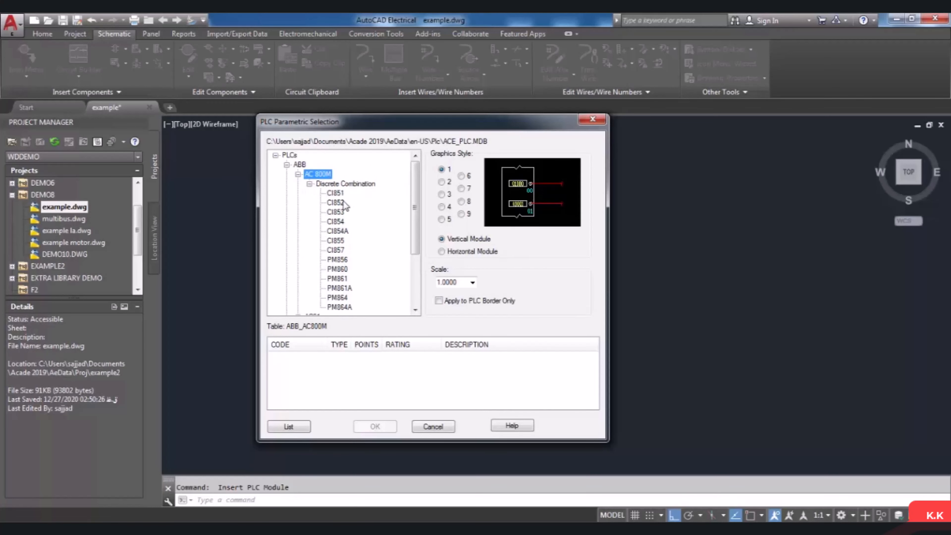
pyautogui.click(336, 193)
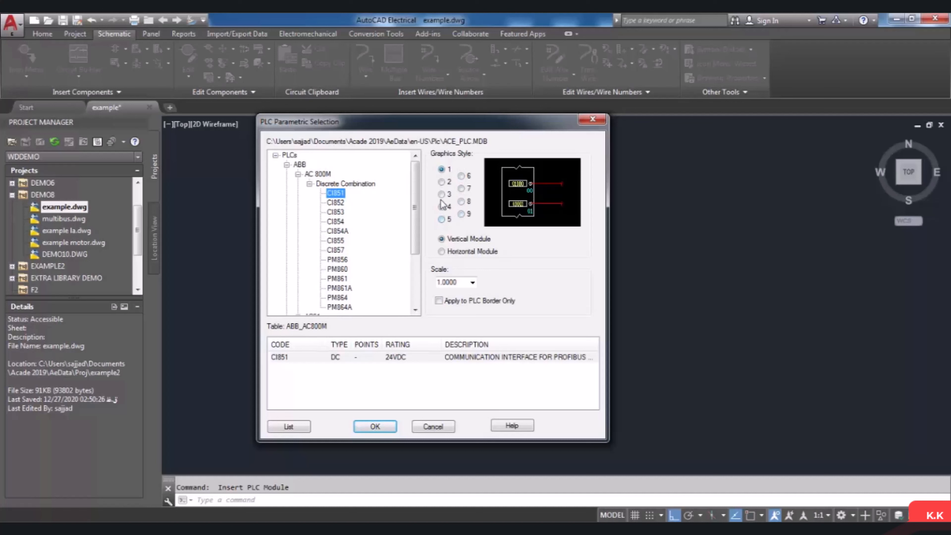
# Step: Preview graphics styles 2 to 5 and the horizontal orientation, restoring style 1 and Vertical Module
pyautogui.click(442, 183)
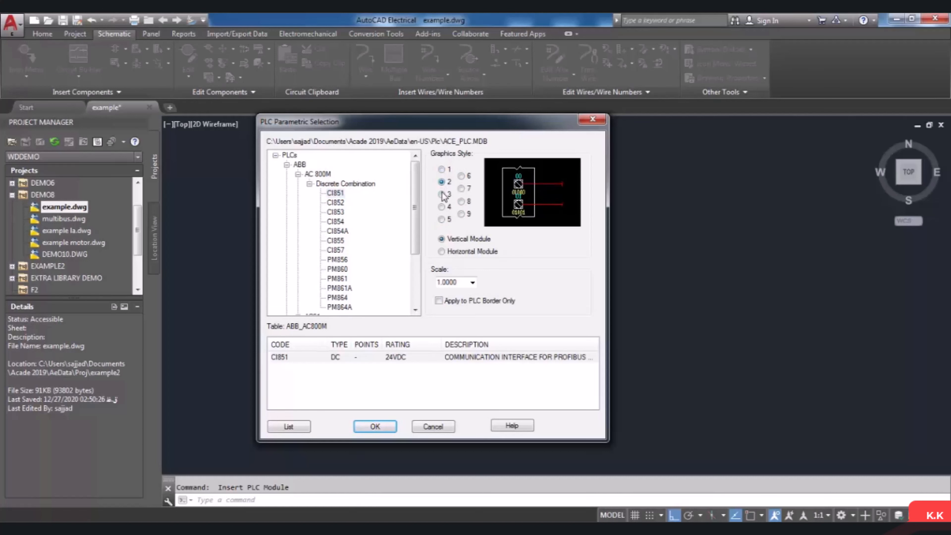
pyautogui.click(442, 195)
pyautogui.click(442, 206)
pyautogui.click(442, 220)
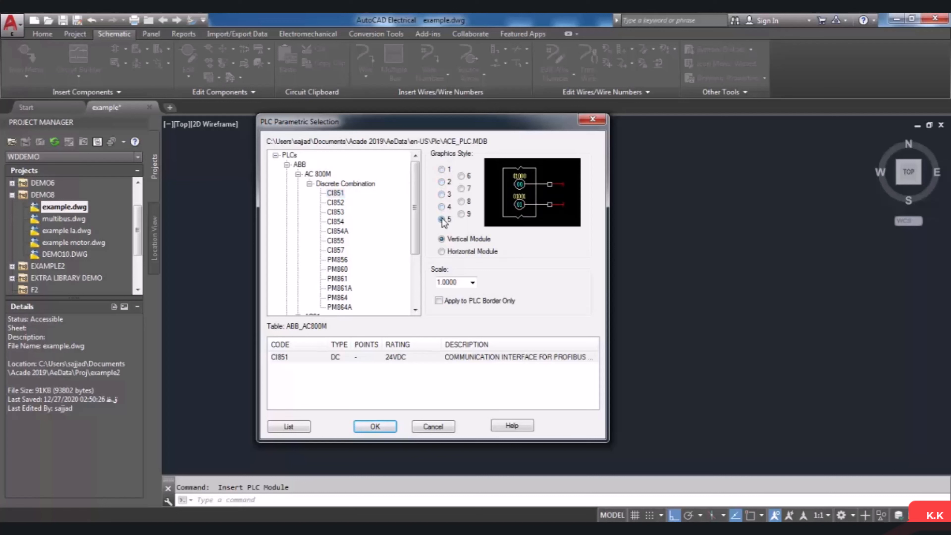
pyautogui.click(442, 170)
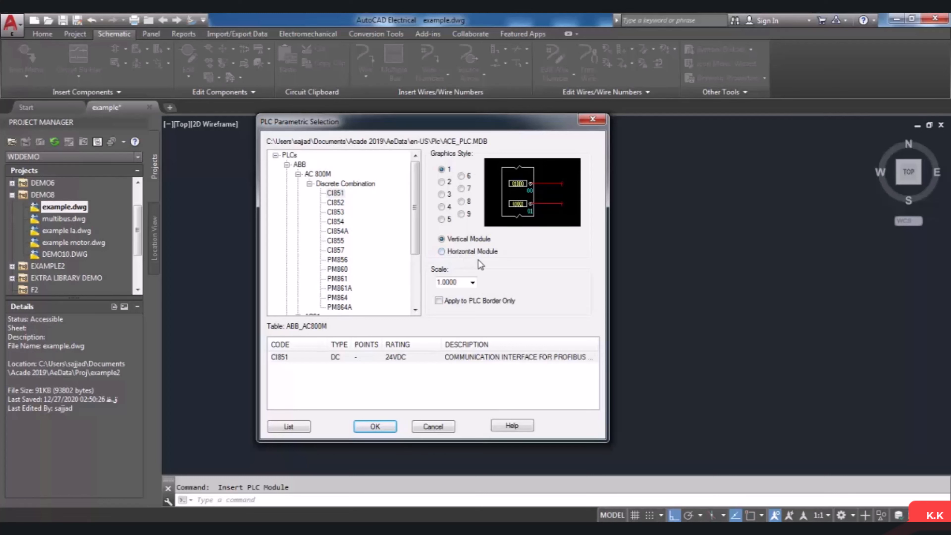
pyautogui.click(447, 252)
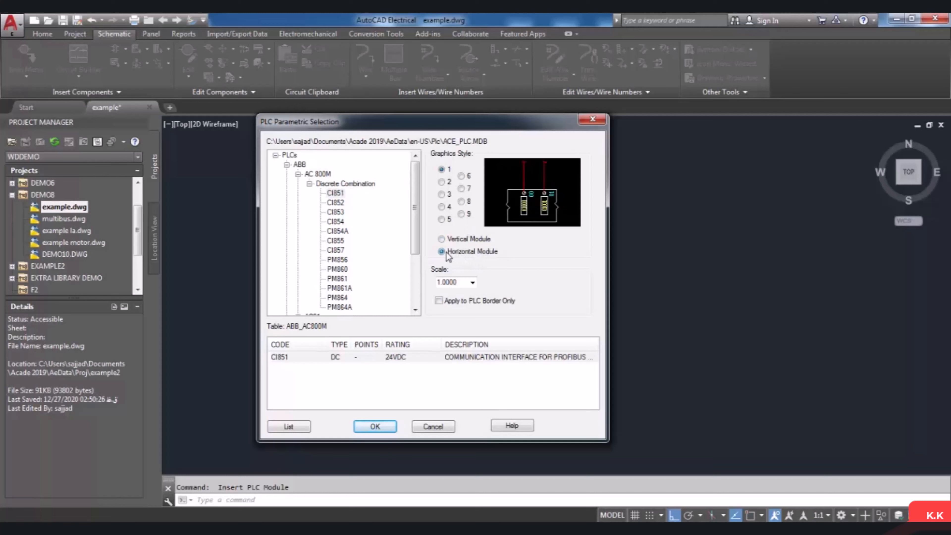
pyautogui.click(442, 239)
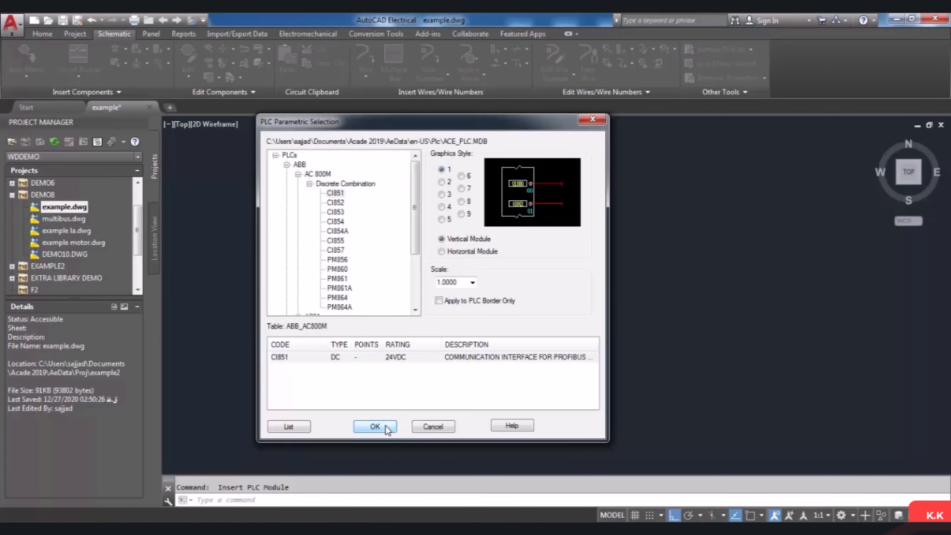
# Step: Accept the CI851 selection and place the module outline near the middle of the empty drawing
pyautogui.click(375, 426)
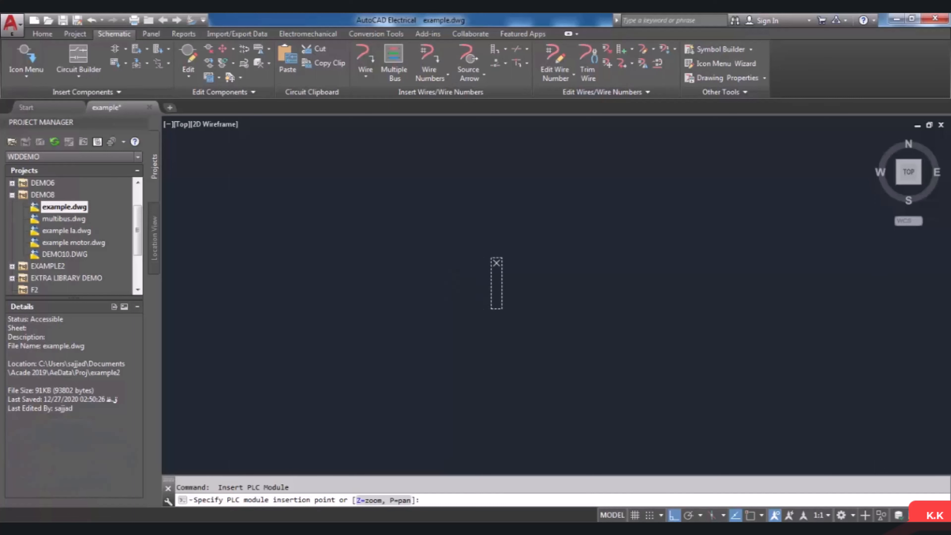
pyautogui.click(497, 267)
pyautogui.moveTo(501, 214); pyautogui.dragTo(391, 216)
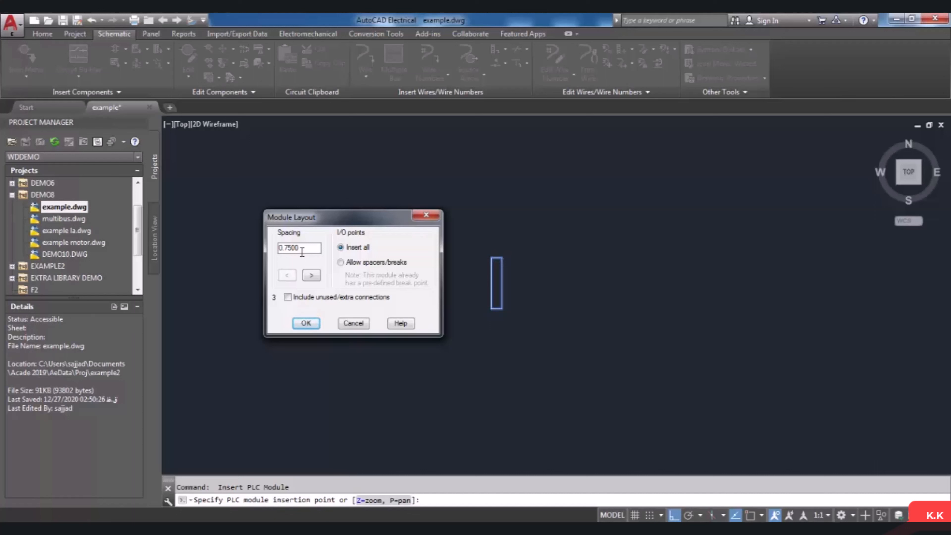
# Step: Try wider module spacings such as 1.5 and 2.25, and restore the spacing to 0.75
pyautogui.click(311, 276)
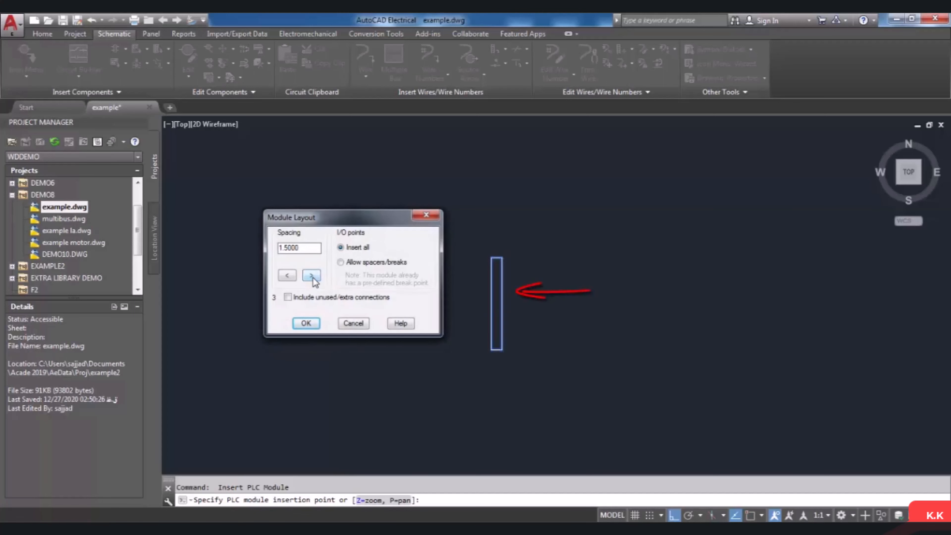
pyautogui.click(311, 276)
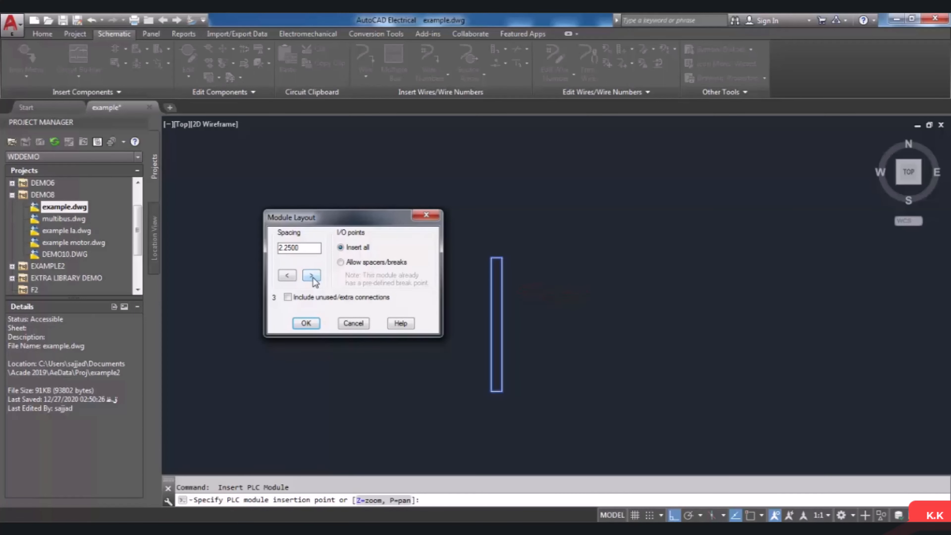
pyautogui.click(312, 275)
pyautogui.click(284, 279)
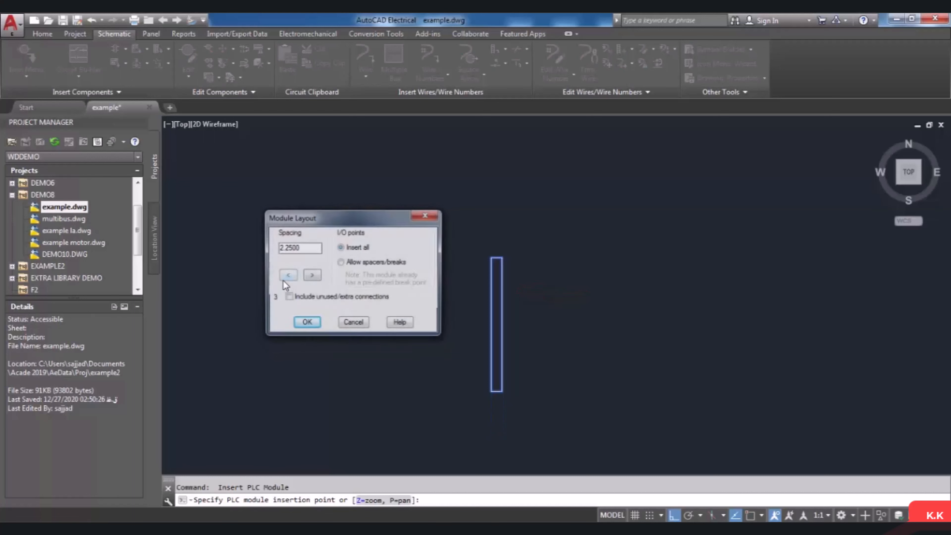
pyautogui.click(287, 277)
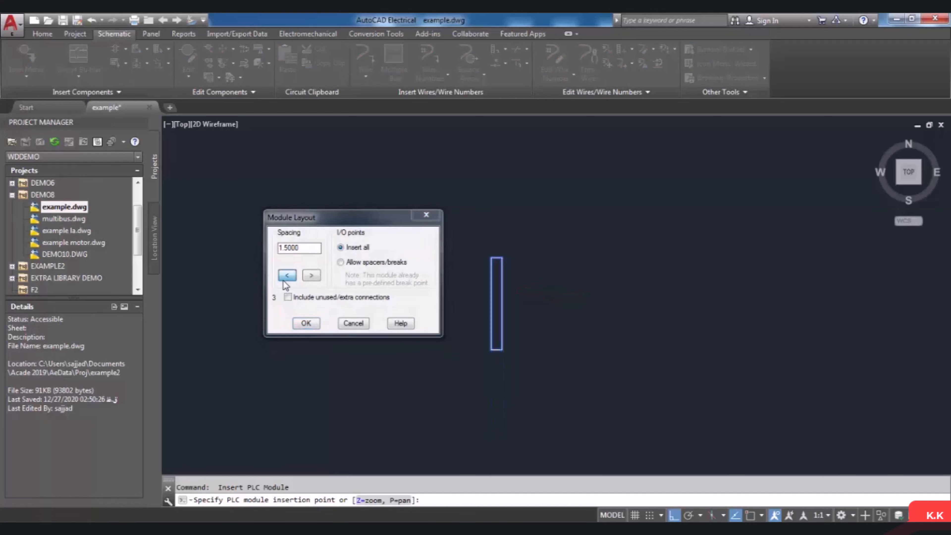
pyautogui.click(287, 277)
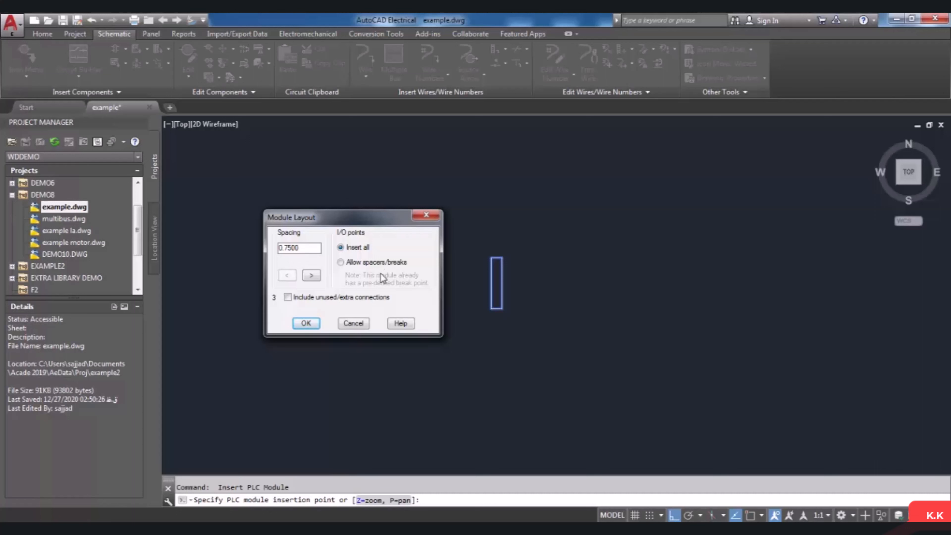
# Step: Accept the module layout with all I/O points inserted, and assign the module to rack 2, slot 2
pyautogui.click(306, 323)
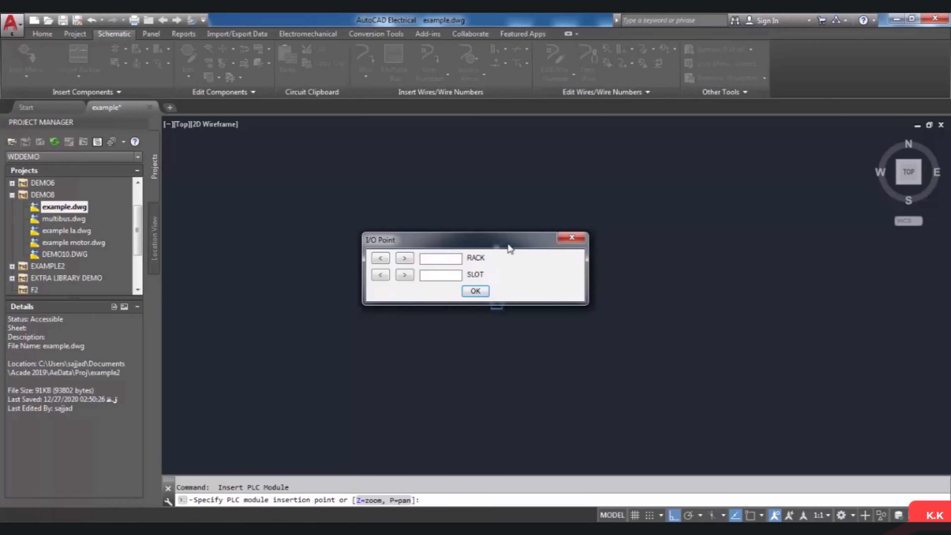
pyautogui.moveTo(510, 248); pyautogui.dragTo(537, 335)
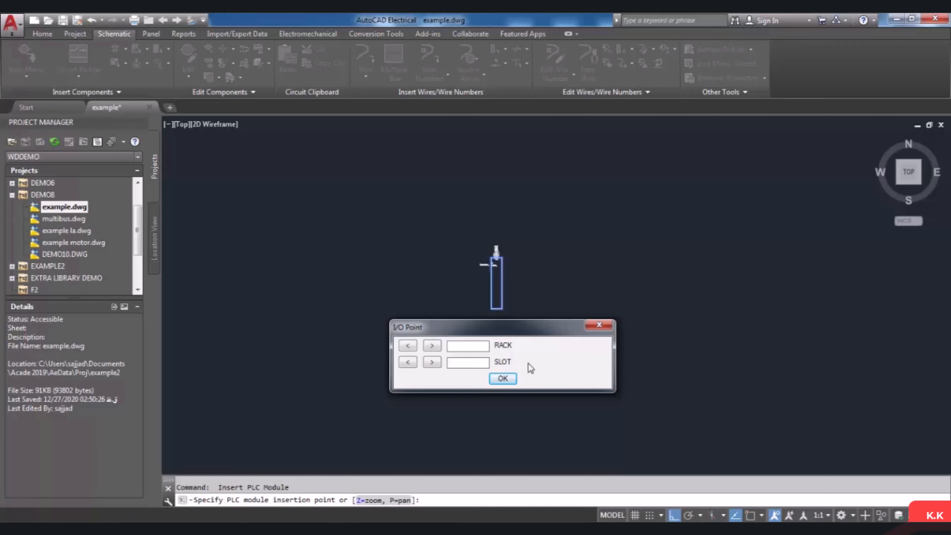
pyautogui.click(433, 346)
pyautogui.click(434, 346)
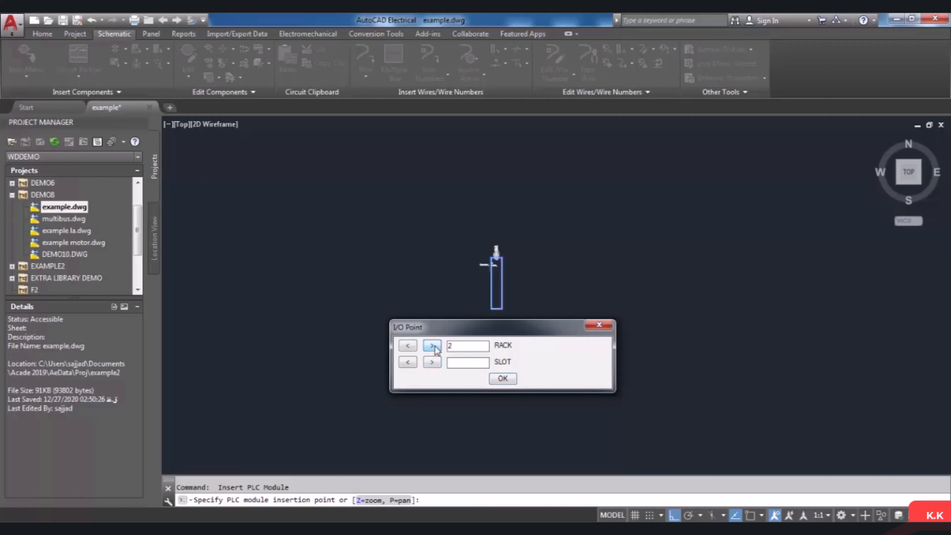
pyautogui.click(434, 362)
pyautogui.click(434, 362)
pyautogui.click(407, 364)
pyautogui.click(432, 362)
pyautogui.click(503, 379)
# Step: Examine the inserted CI851 module's header text, terminal numbers and terminal descriptions
pyautogui.scroll(5, 501, 301)
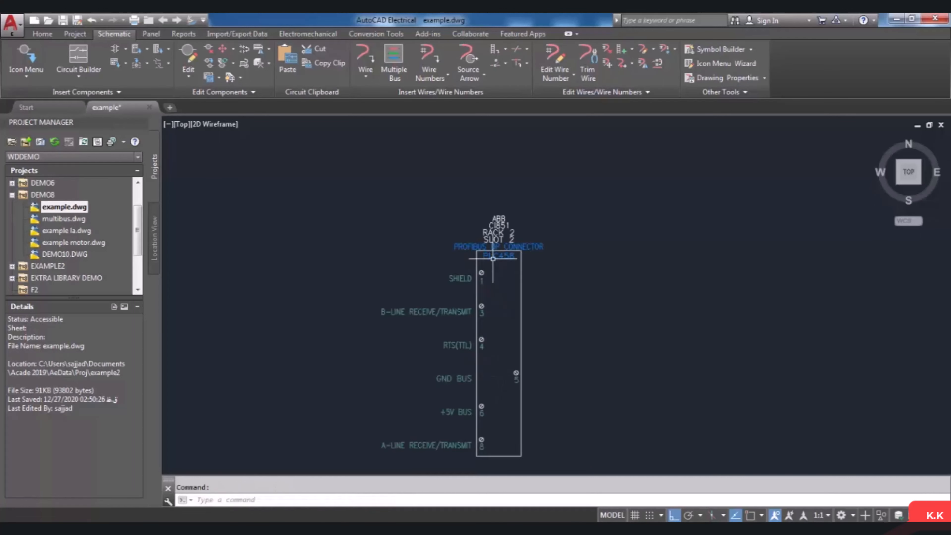
pyautogui.scroll(-2, 495, 270)
pyautogui.scroll(8, 486, 243)
pyautogui.scroll(-5, 483, 215)
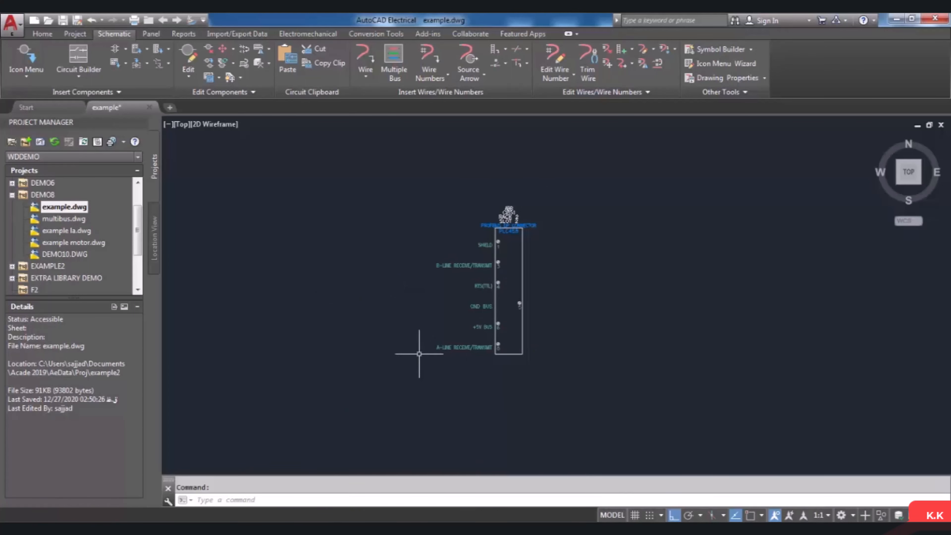
pyautogui.hotkey('ctrl', 'z')
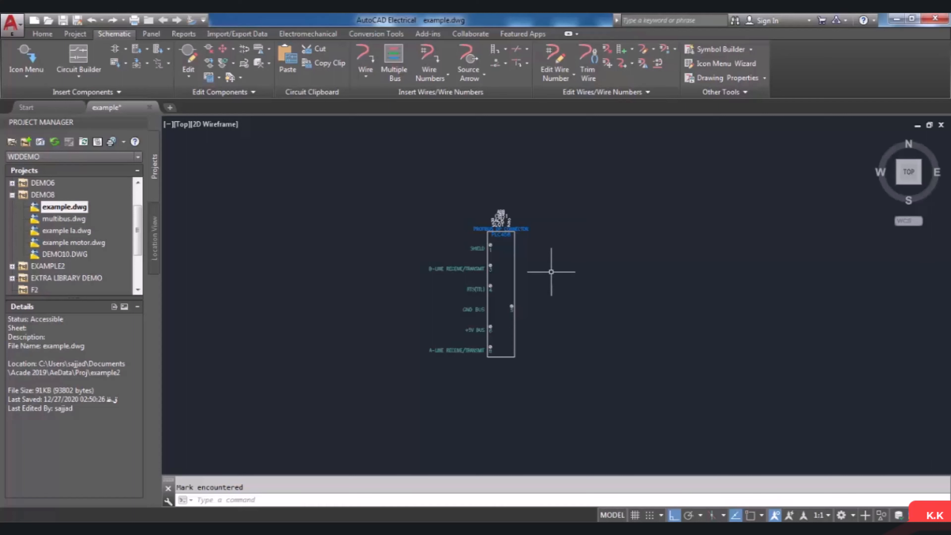
pyautogui.scroll(3, 664, 256)
pyautogui.scroll(-3, 655, 256)
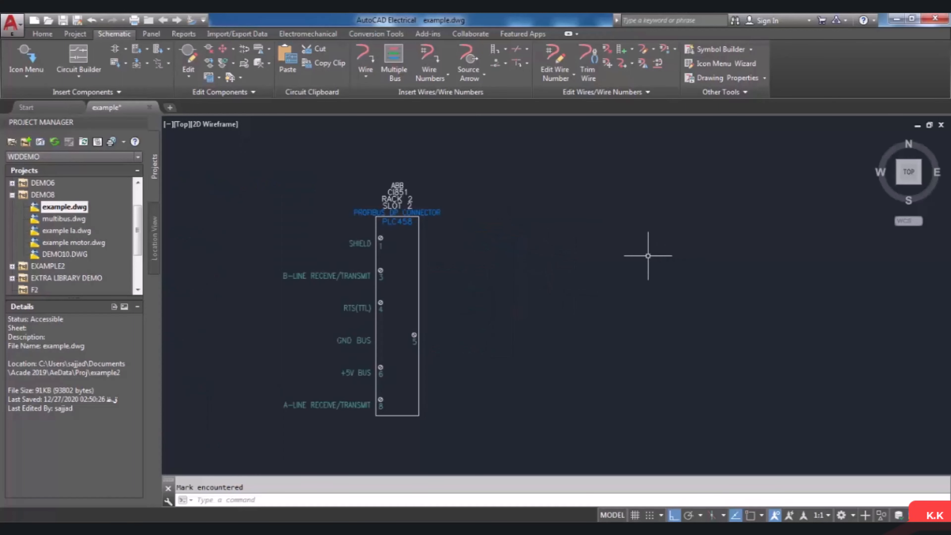
pyautogui.scroll(3, 520, 270)
pyautogui.scroll(-3, 520, 271)
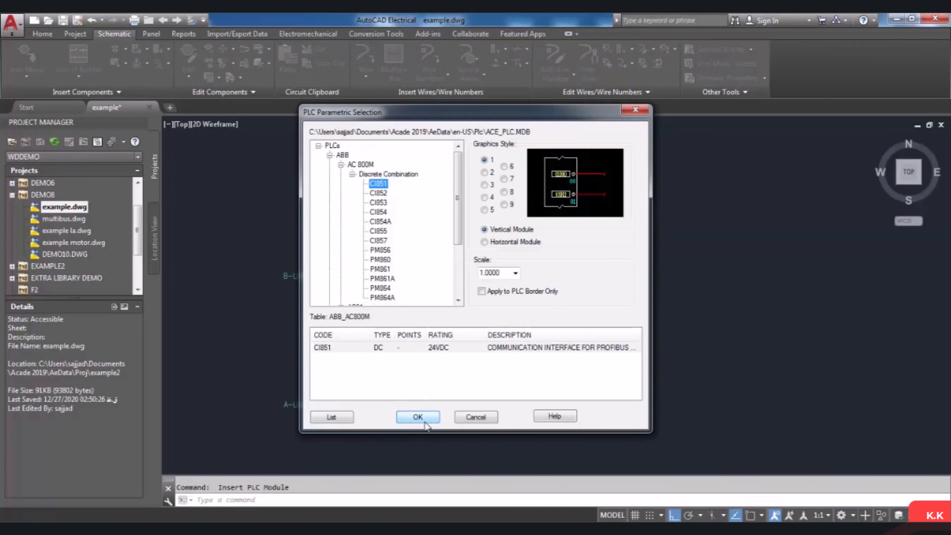
# Step: Place a second vertical CI851 module to the right of the first, with spacers/breaks allowed for its I/O points
pyautogui.click(418, 417)
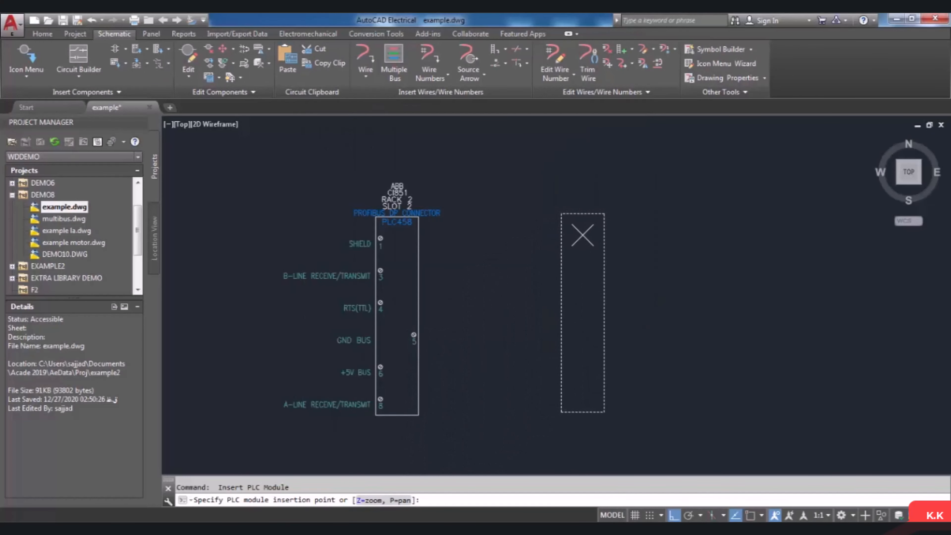
pyautogui.click(583, 235)
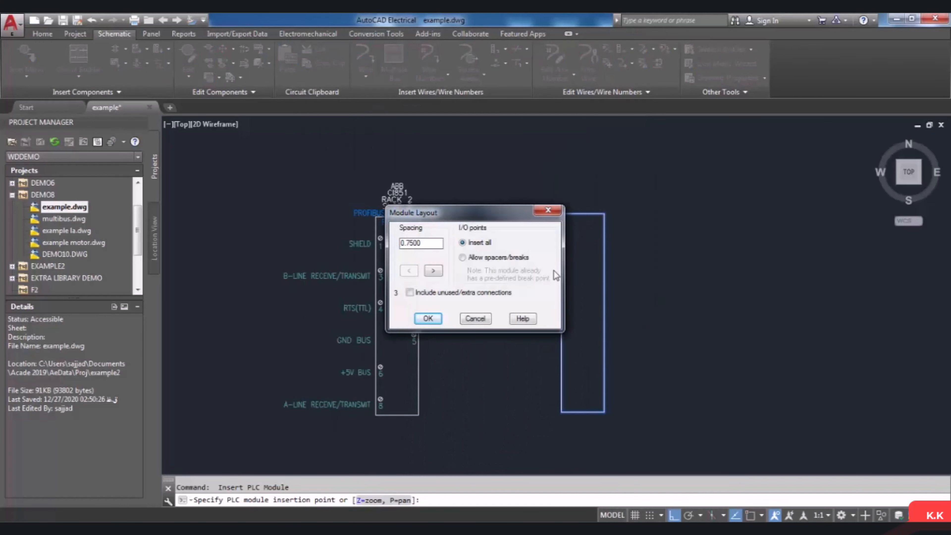
pyautogui.moveTo(495, 215); pyautogui.dragTo(429, 218)
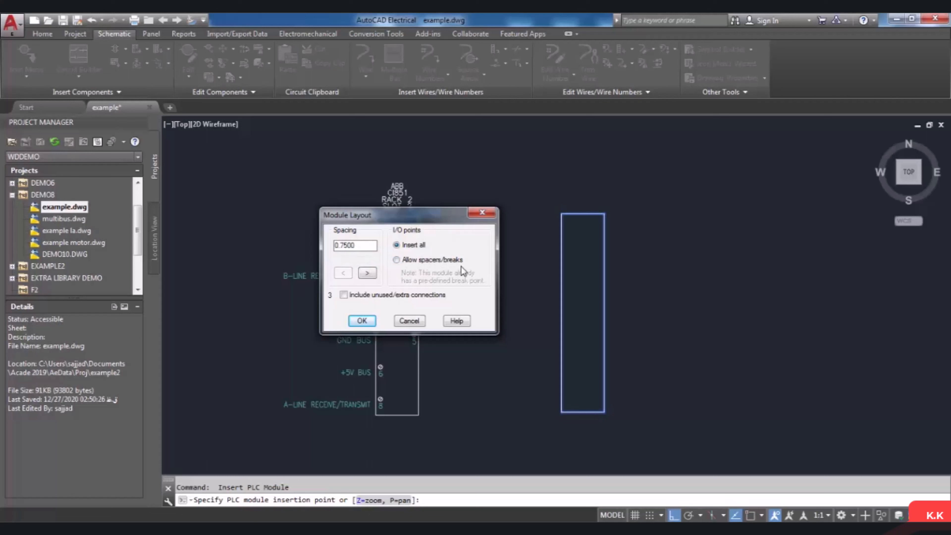
pyautogui.click(397, 261)
pyautogui.click(362, 321)
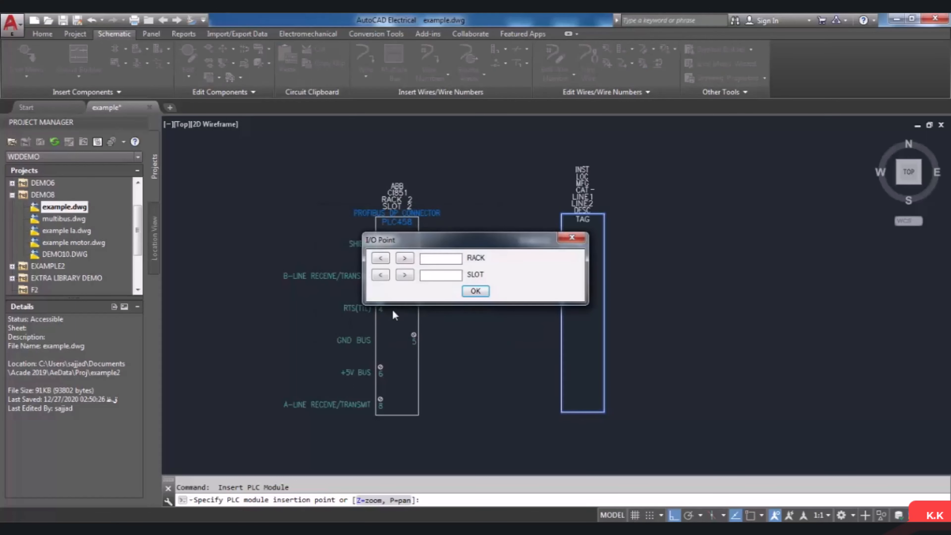
# Step: Leave the second module's rack and slot blank, and insert its next I/O point below the first terminal
pyautogui.moveTo(479, 249); pyautogui.dragTo(420, 273)
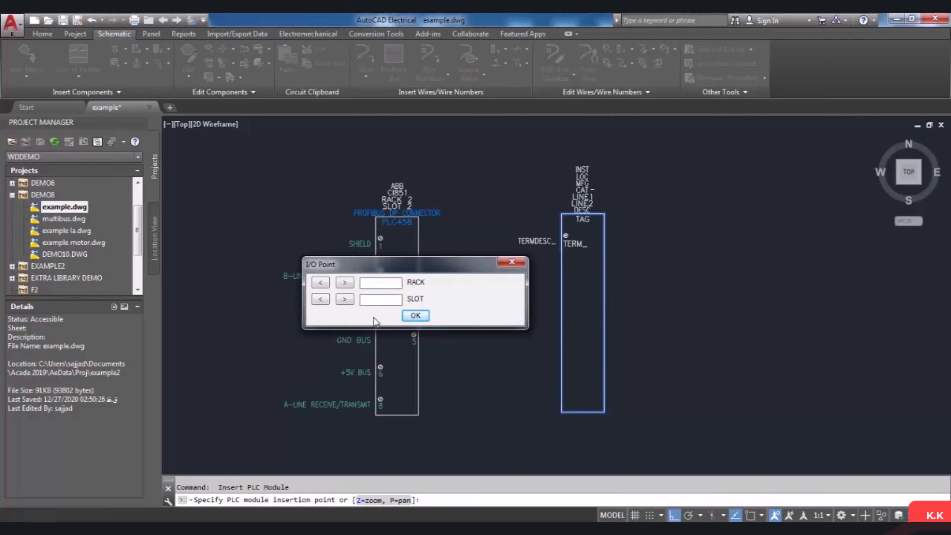
pyautogui.click(414, 315)
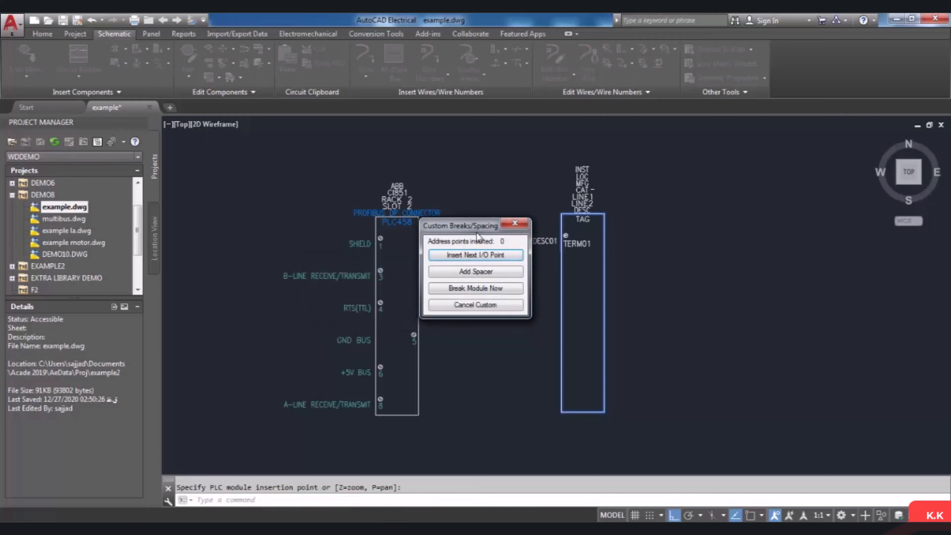
pyautogui.moveTo(475, 228); pyautogui.dragTo(425, 227)
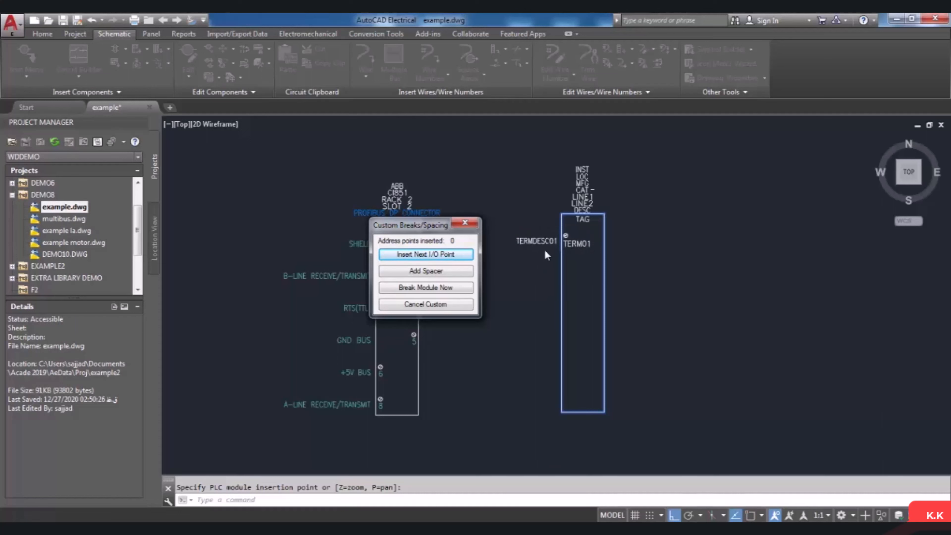
pyautogui.click(464, 259)
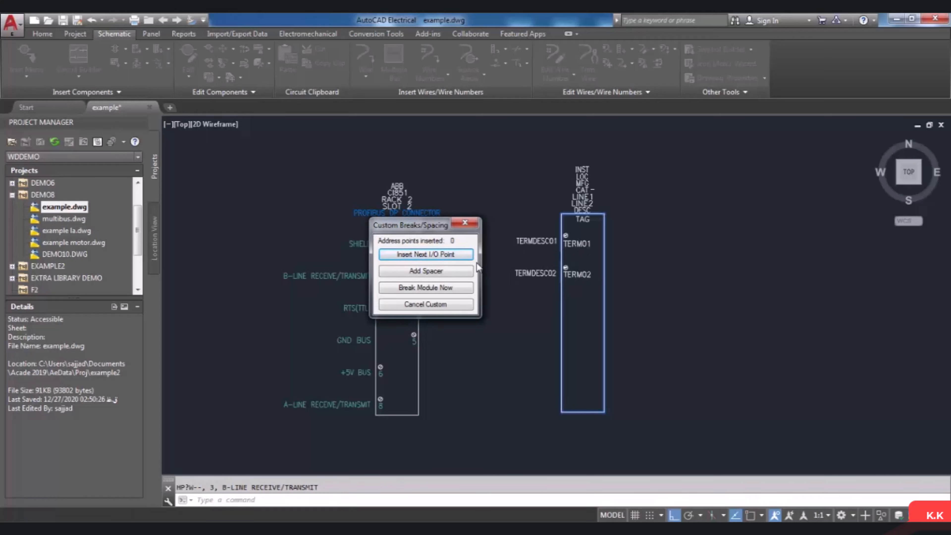
# Step: Add a spacer after the second module's terminal 3, break the module there, and place its remaining section below and to the right
pyautogui.click(460, 276)
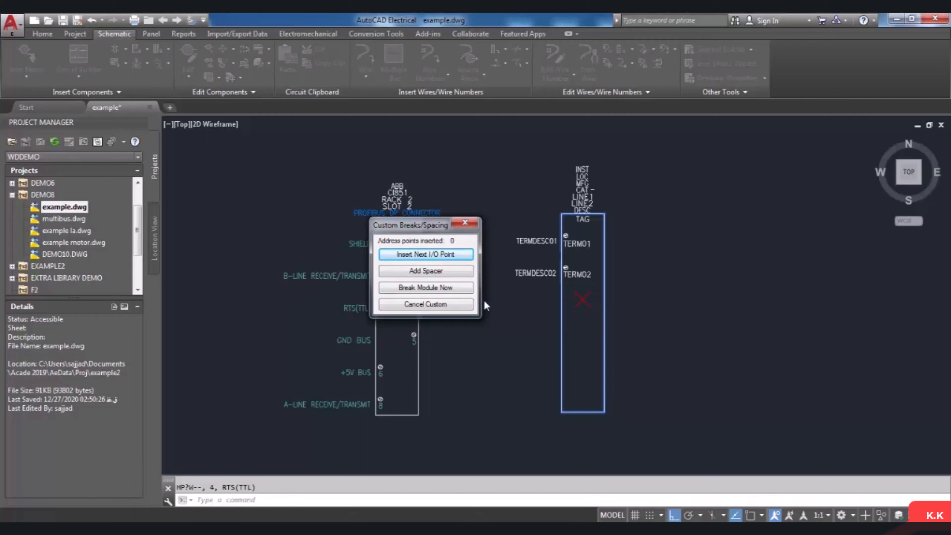
pyautogui.click(458, 290)
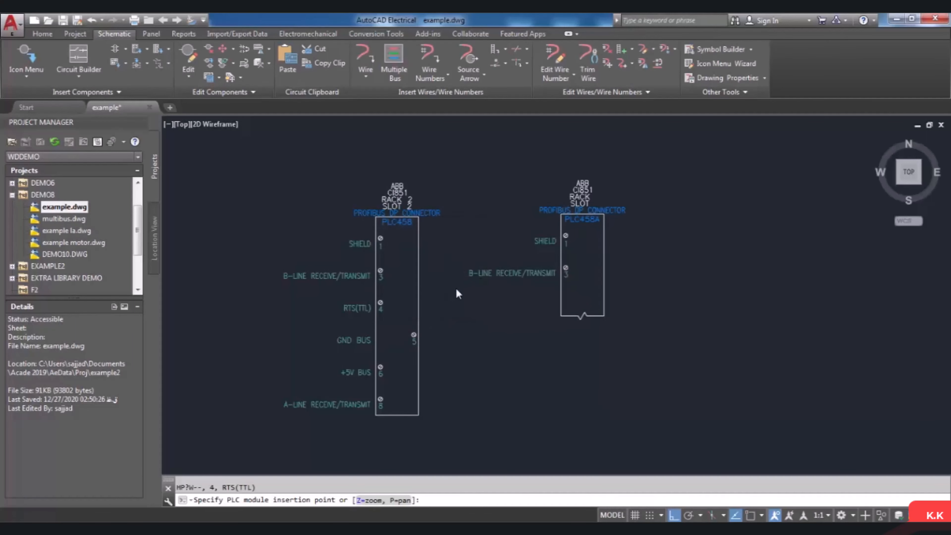
pyautogui.scroll(-2, 554, 299)
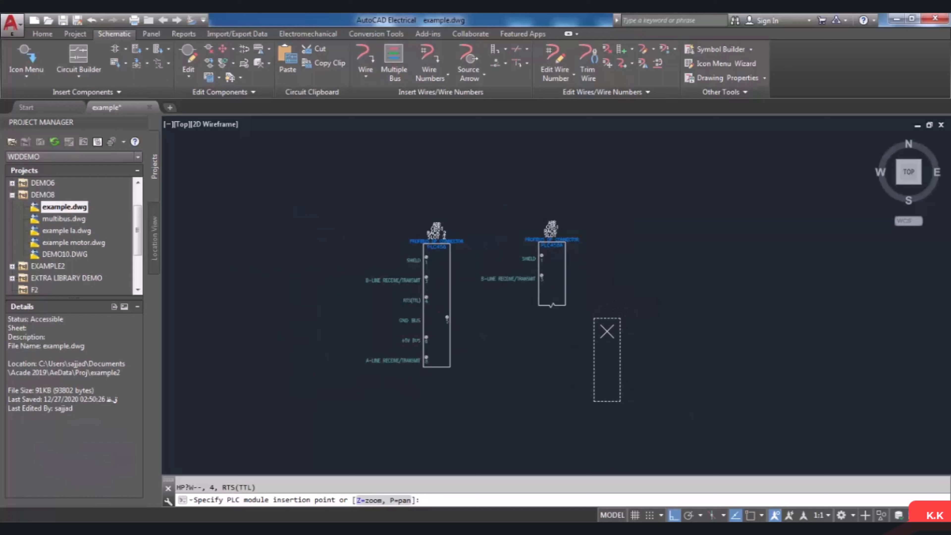
pyautogui.click(607, 331)
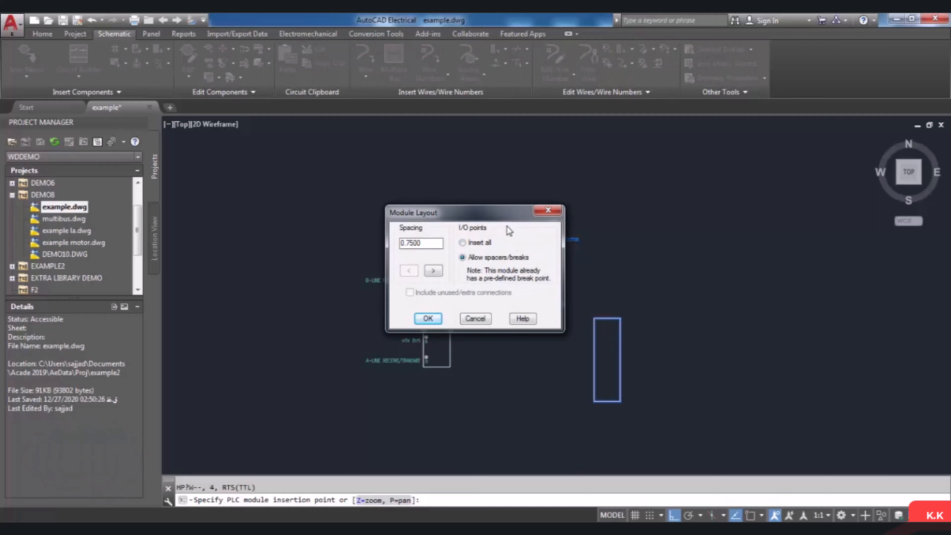
# Step: Accept the remaining section's layout at 0.7500 spacing with spacers/breaks allowed, then cancel custom spacing so all its remaining I/O points are inserted
pyautogui.moveTo(471, 214); pyautogui.dragTo(419, 231)
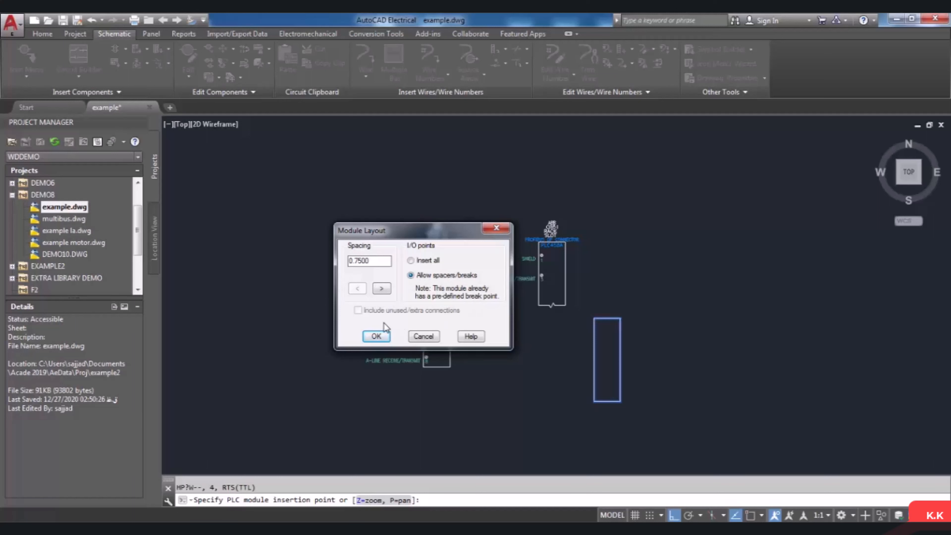
pyautogui.click(376, 336)
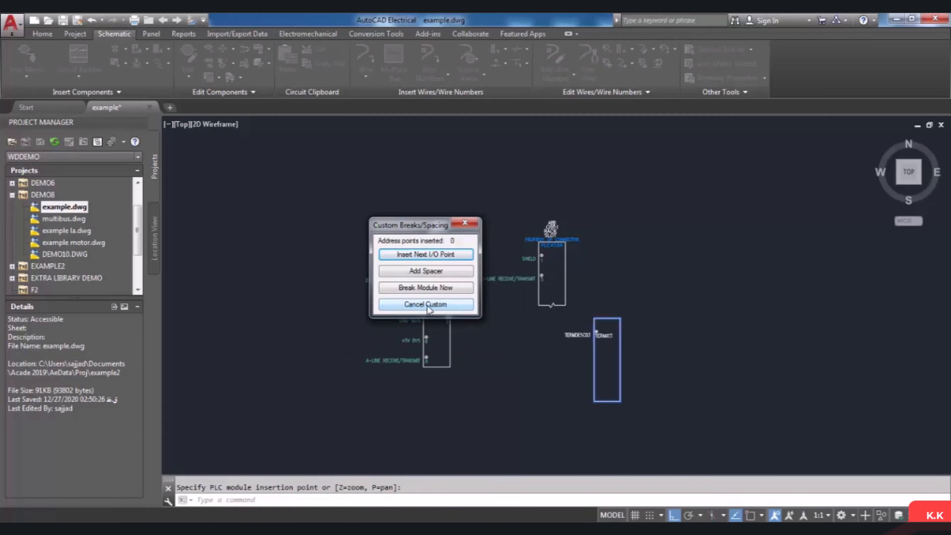
pyautogui.click(445, 306)
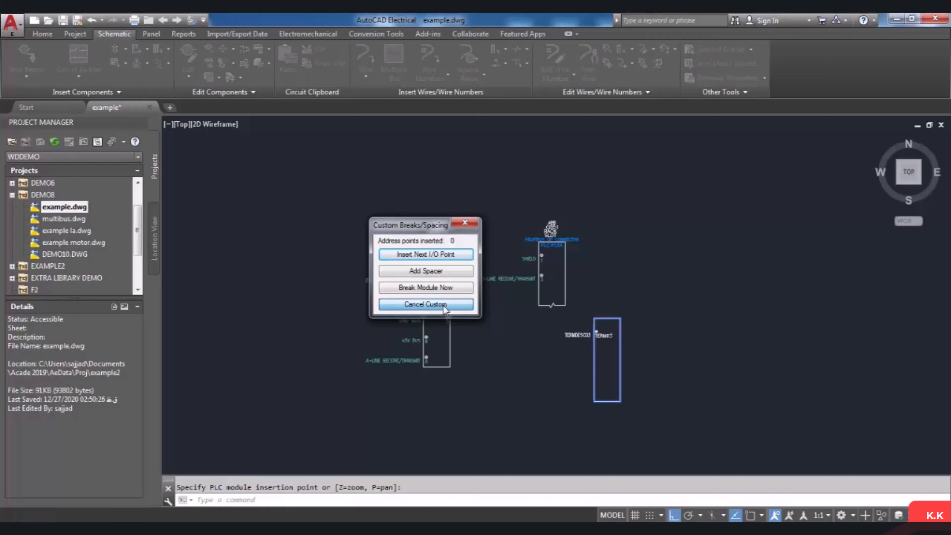
# Step: Examine the split module's break lines, tag and terminal descriptions on its second section
pyautogui.scroll(2, 614, 384)
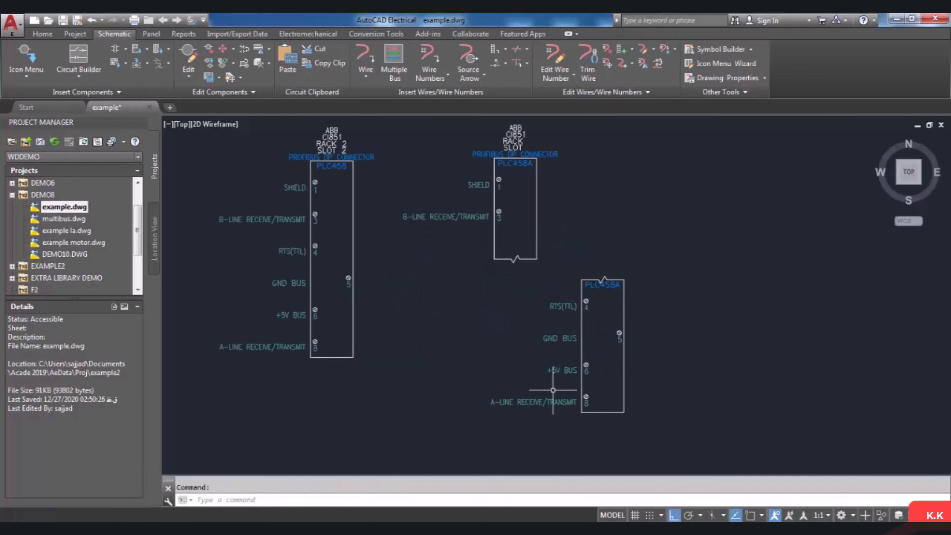
pyautogui.moveTo(603, 356); pyautogui.dragTo(597, 334, button='middle')
pyautogui.scroll(4, 557, 371)
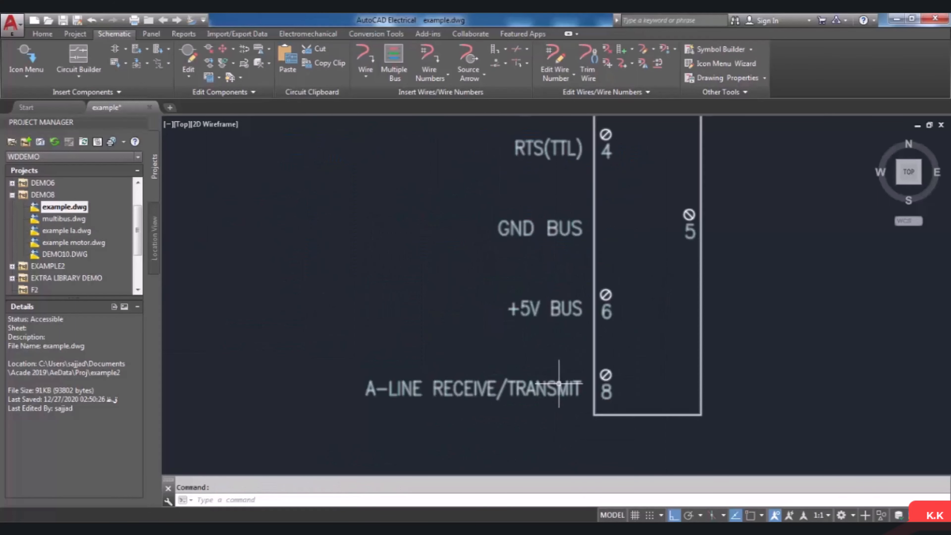
pyautogui.scroll(-4, 559, 375)
pyautogui.scroll(2, 595, 270)
pyautogui.scroll(2, 613, 263)
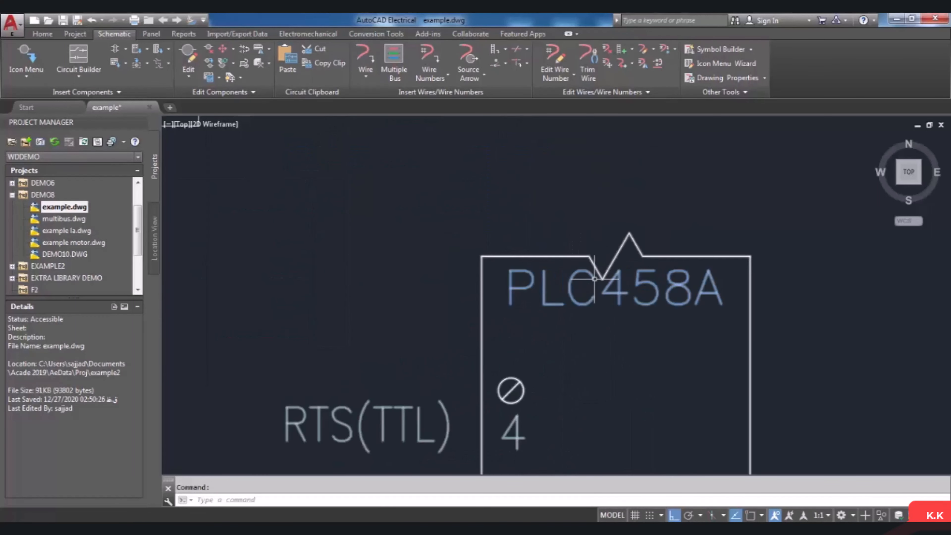
pyautogui.scroll(-5, 614, 262)
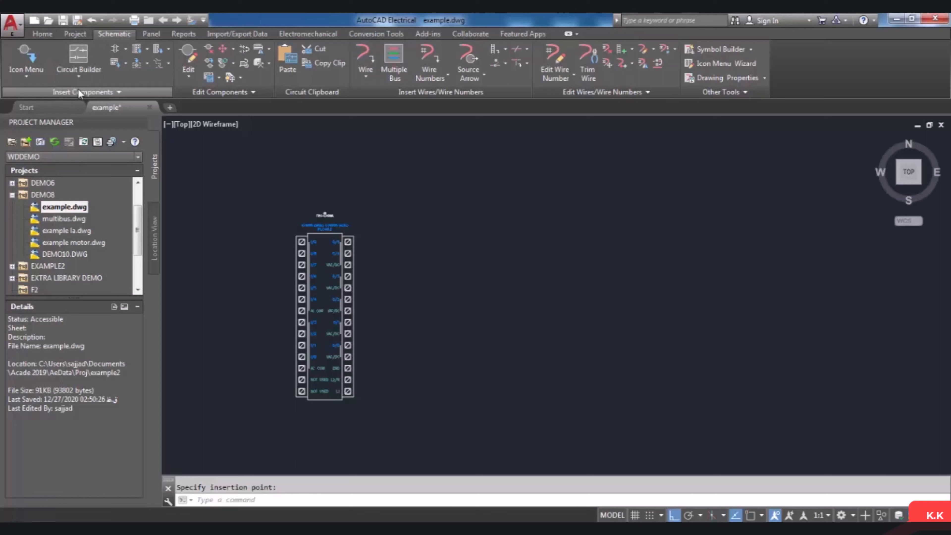
# Step: Insert a full-unit AB 1761 MicroLogix L16-AWA 10in/6out module with 1/2" rung spacing to the right of the existing full unit
pyautogui.click(146, 50)
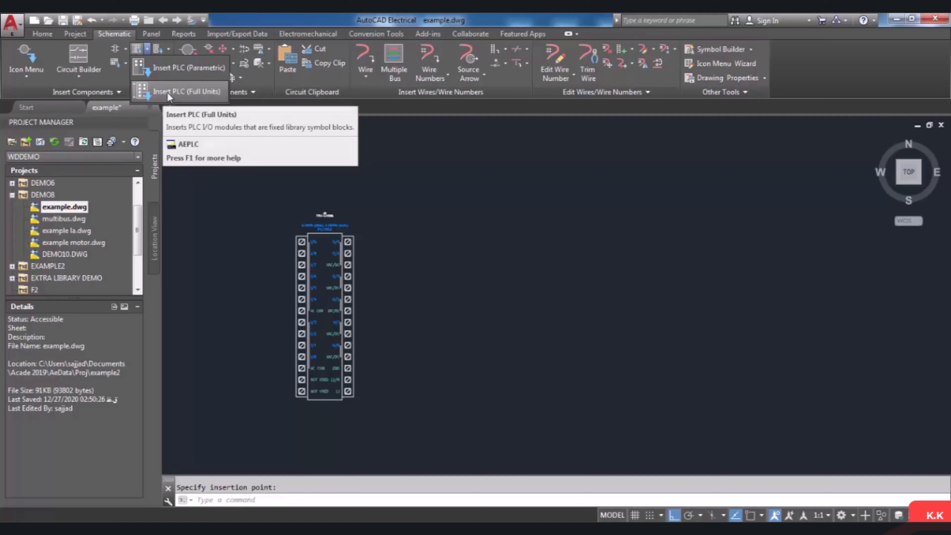
pyautogui.click(185, 91)
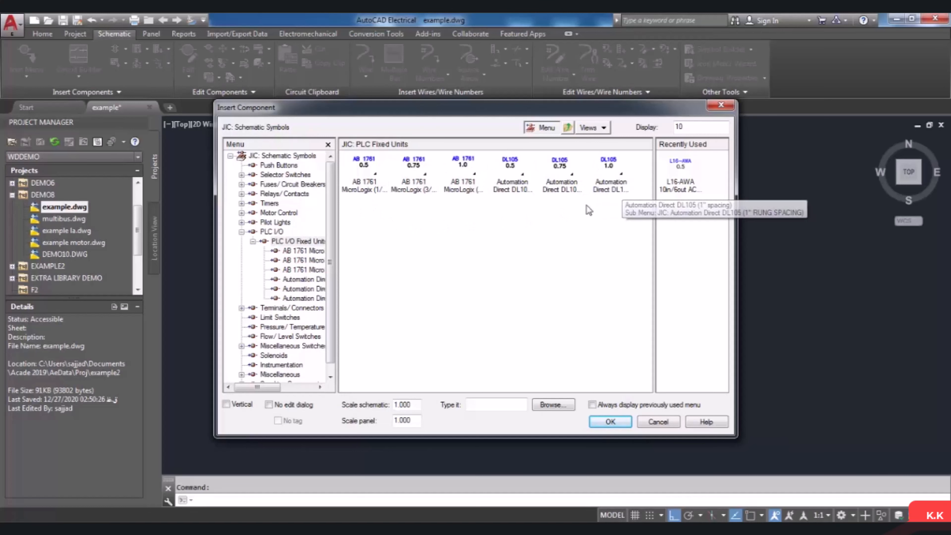
pyautogui.click(365, 185)
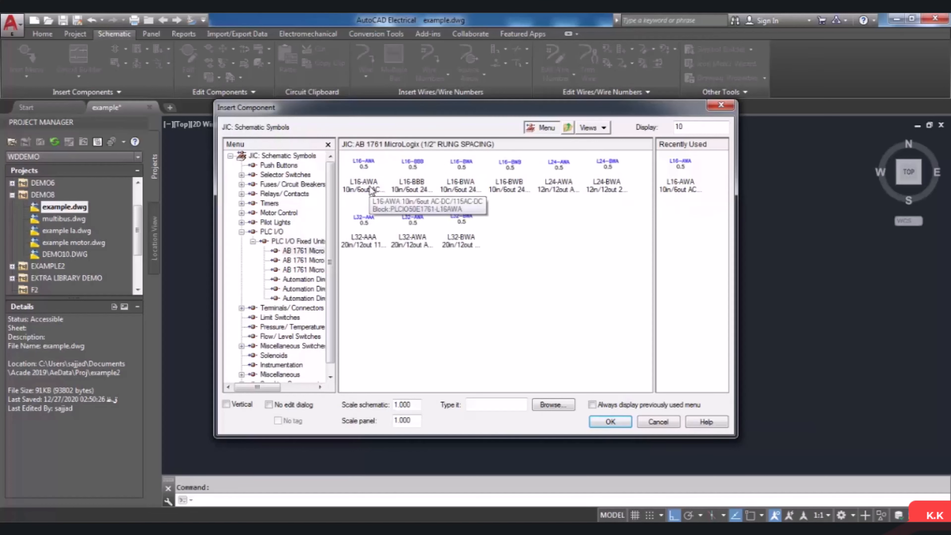
pyautogui.click(371, 190)
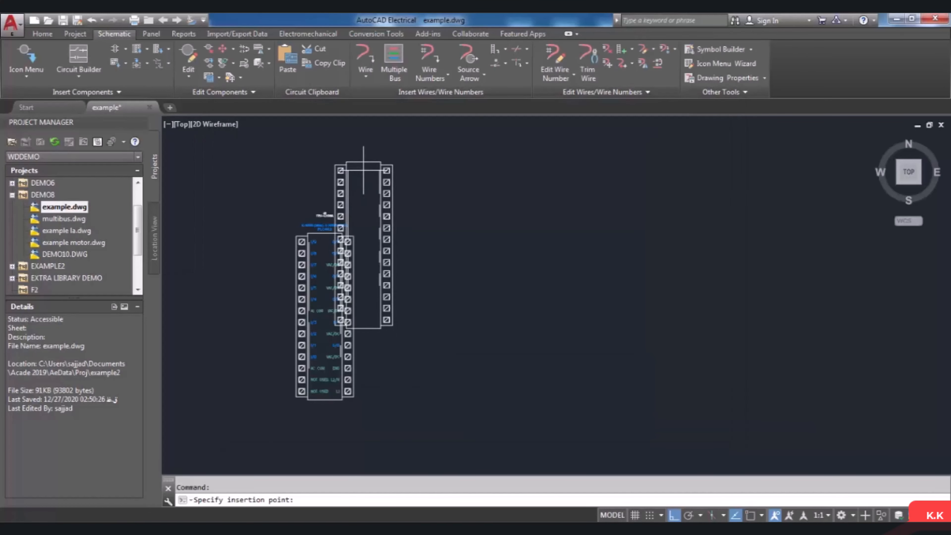
pyautogui.scroll(-3, 363, 170)
pyautogui.scroll(1, 403, 202)
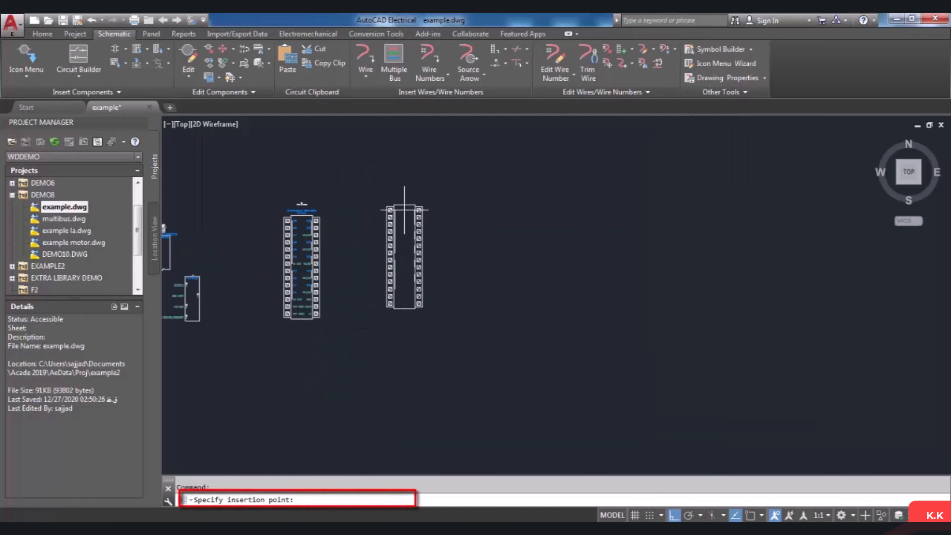
pyautogui.scroll(2, 405, 209)
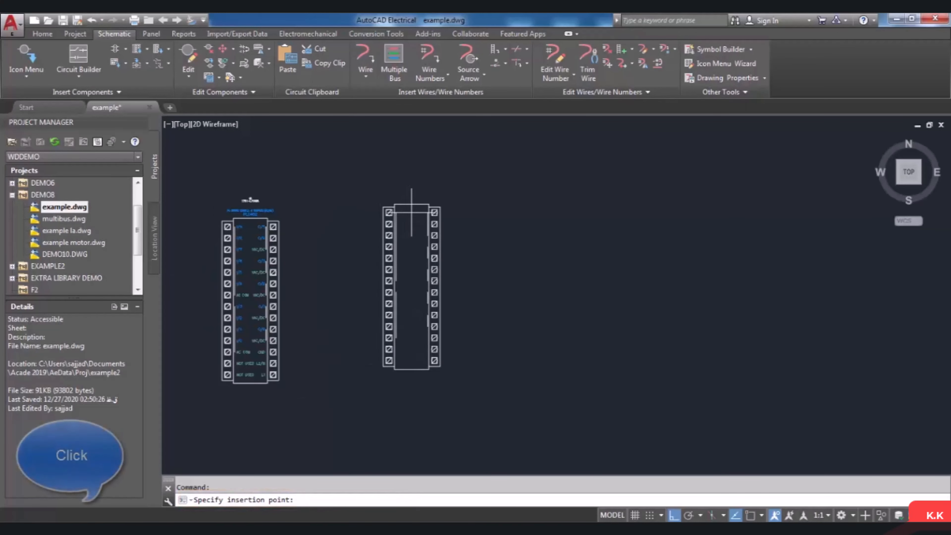
pyautogui.click(434, 225)
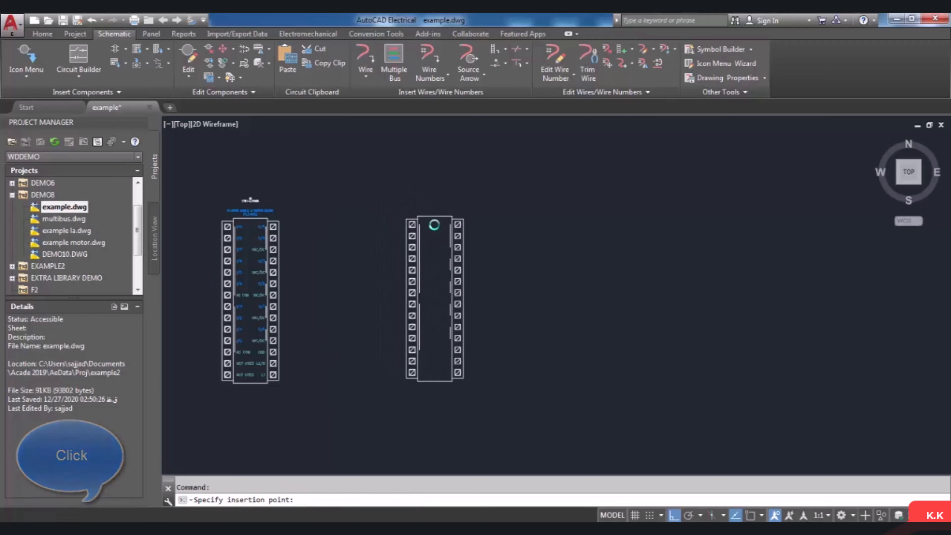
# Step: Review the new module's I/O address list and its catalog information
pyautogui.moveTo(487, 121); pyautogui.dragTo(461, 121)
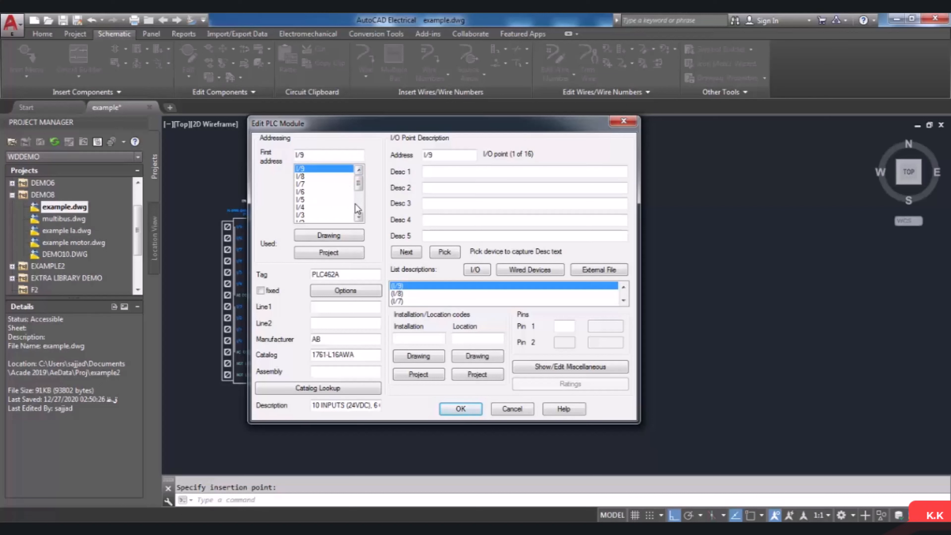
pyautogui.moveTo(359, 184)
pyautogui.mouseDown()
pyautogui.moveTo(360, 206)
pyautogui.moveTo(361, 182)
pyautogui.mouseUp()
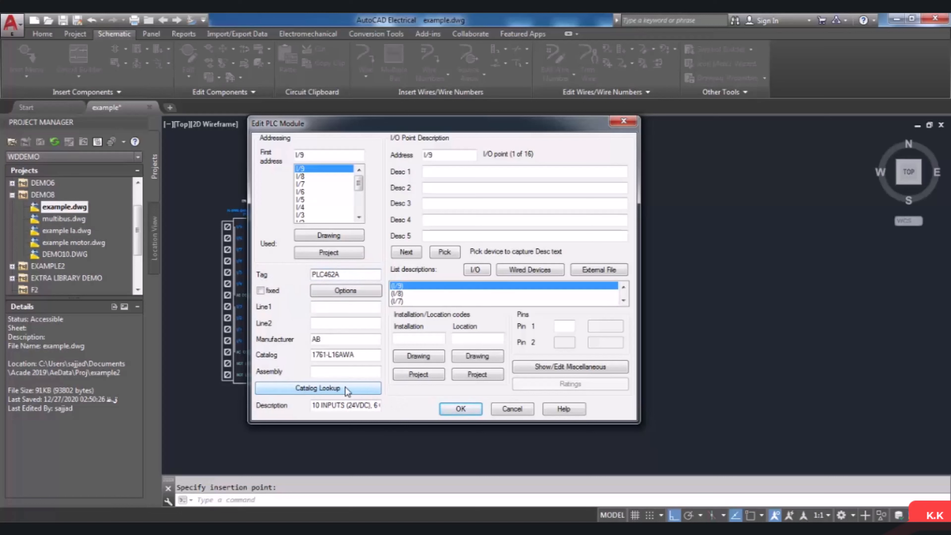
pyautogui.click(365, 390)
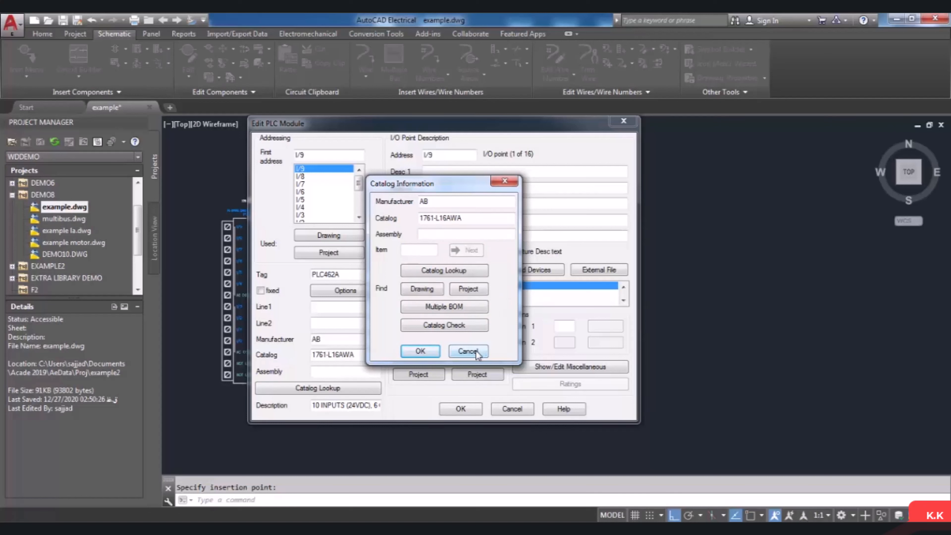
pyautogui.click(421, 351)
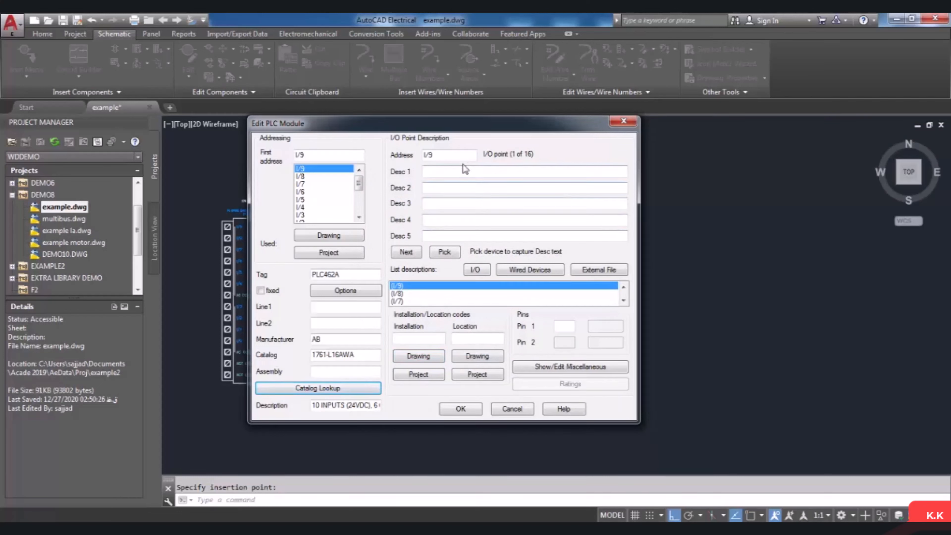
# Step: Set the first description line of I/O point I/6 to "ad1" and accept the module's properties
pyautogui.click(453, 154)
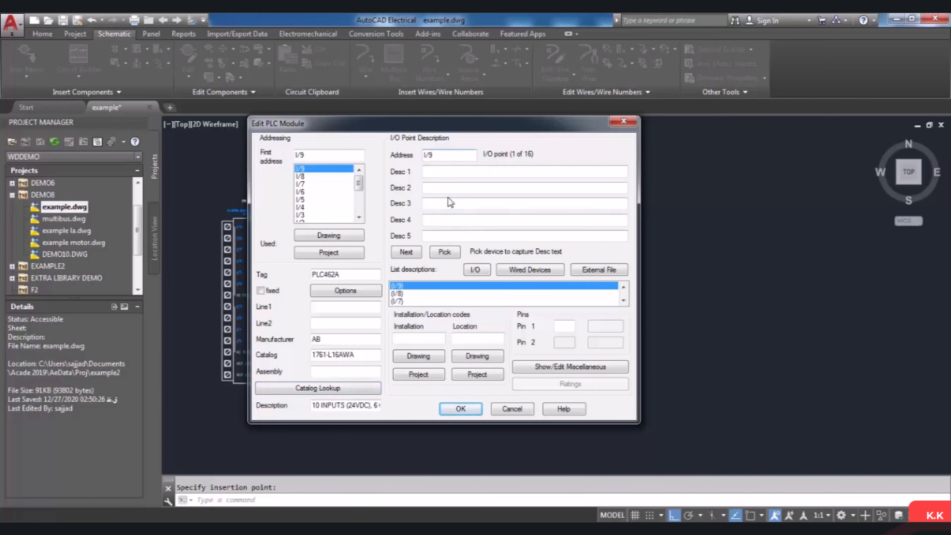
pyautogui.click(446, 172)
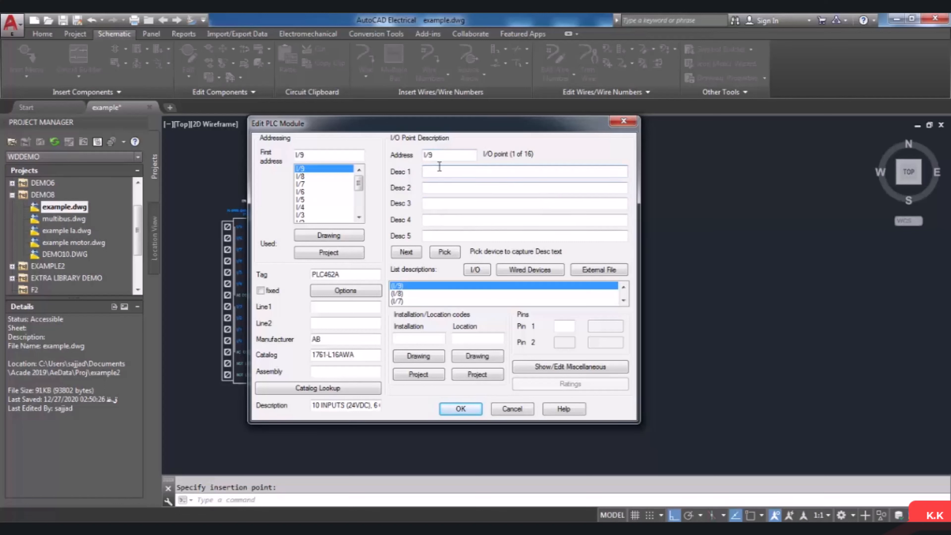
pyautogui.click(406, 252)
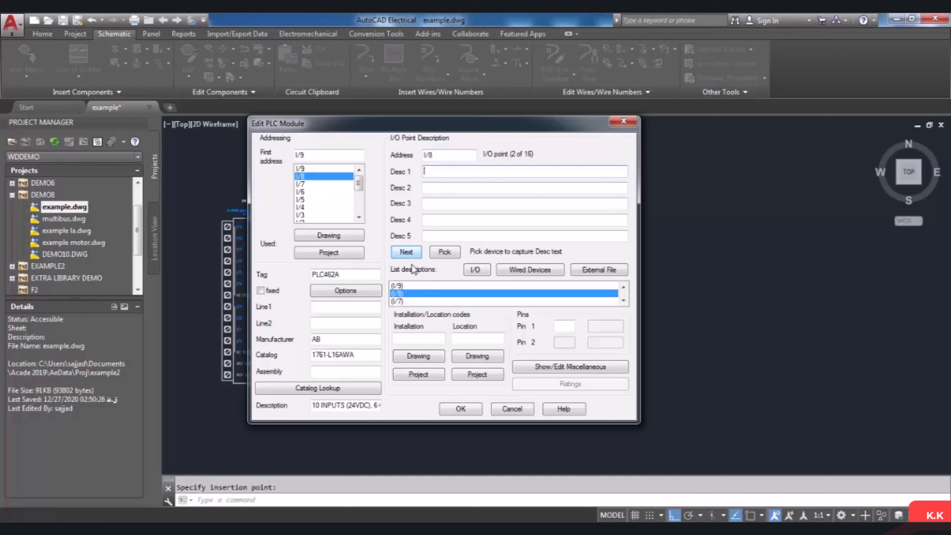
pyautogui.click(410, 254)
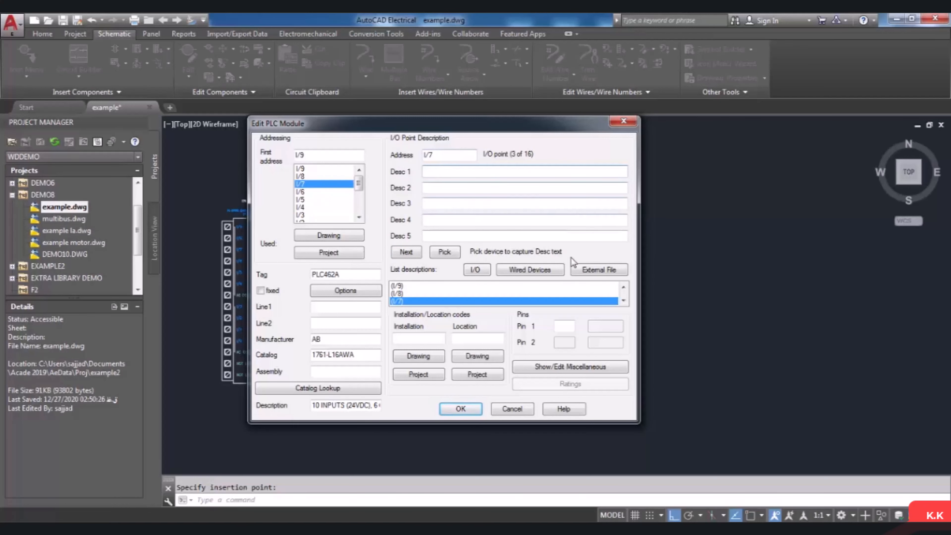
pyautogui.click(624, 300)
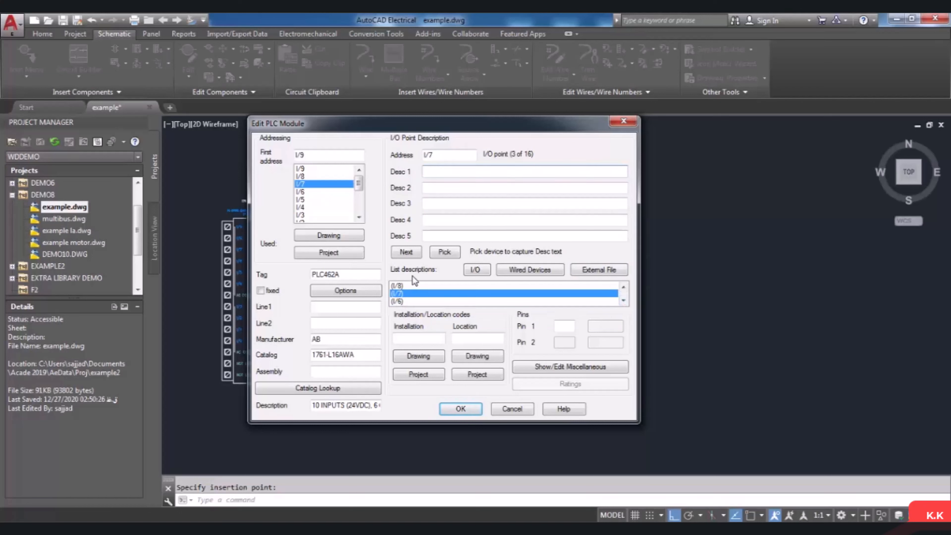
pyautogui.click(409, 253)
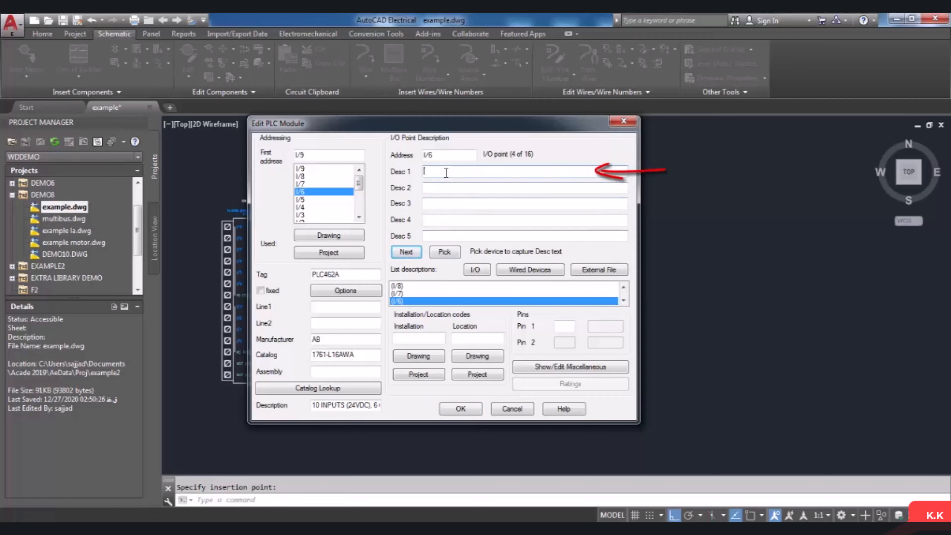
pyautogui.write('ad1')
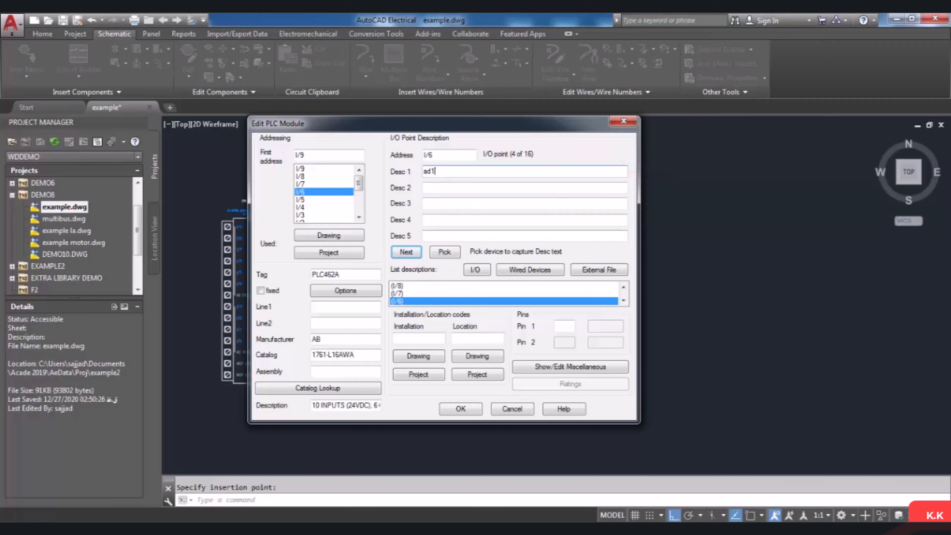
pyautogui.click(468, 409)
# Step: Change the first description line of I/O point I/6 on the new 1761-L16AWA module to "AD2"
pyautogui.scroll(6, 385, 255)
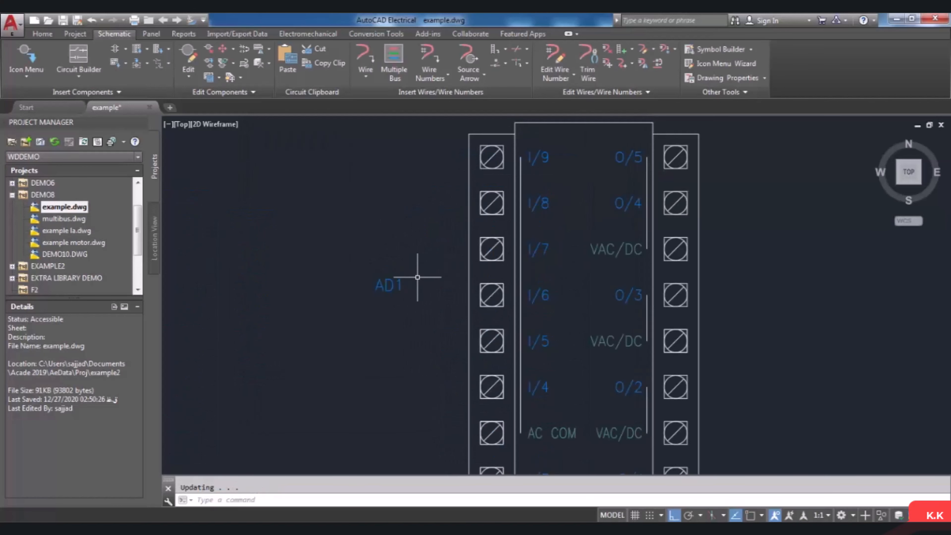
pyautogui.scroll(2, 424, 313)
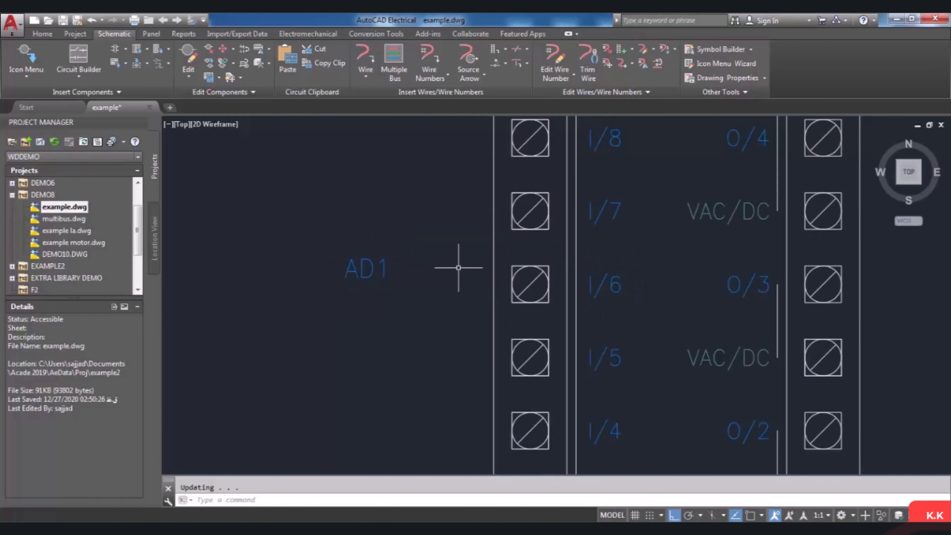
pyautogui.scroll(-4, 373, 271)
pyautogui.scroll(2, 446, 300)
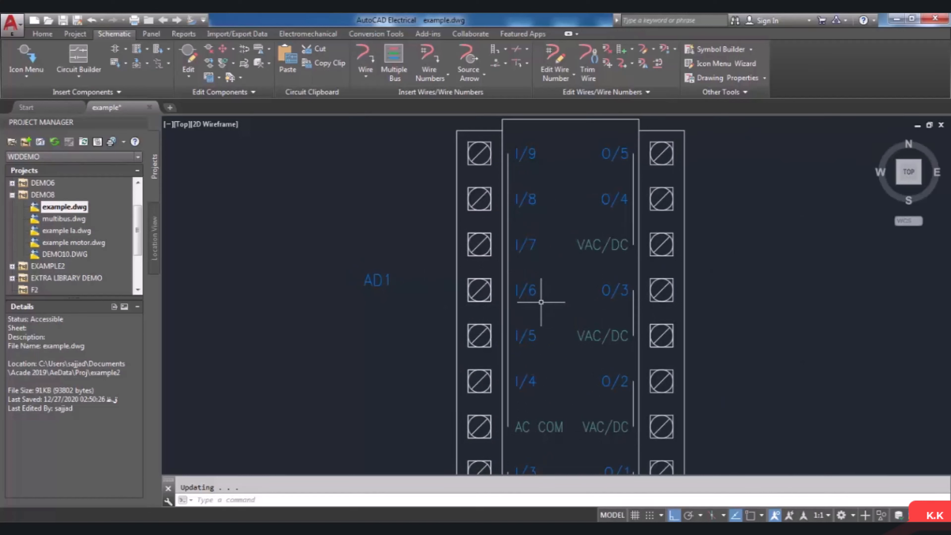
pyautogui.rightClick(536, 293)
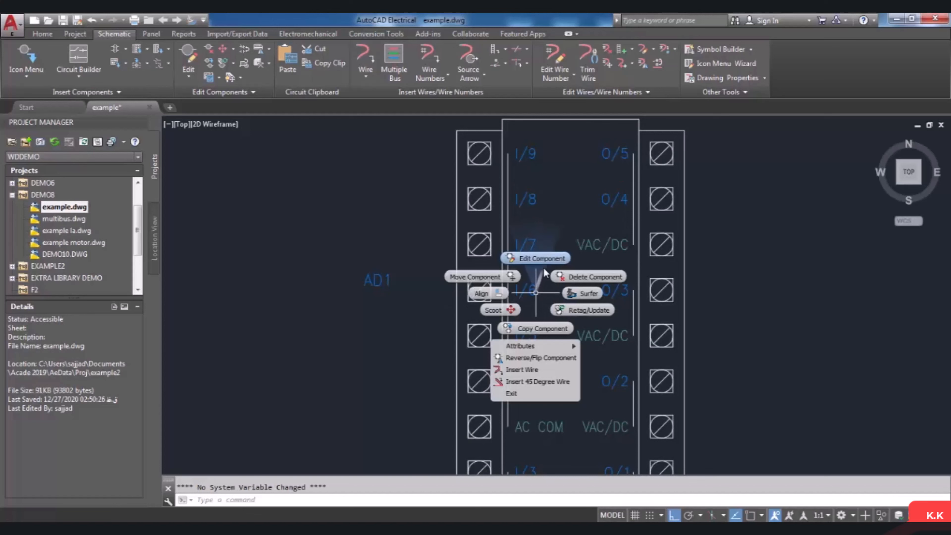
pyautogui.click(546, 259)
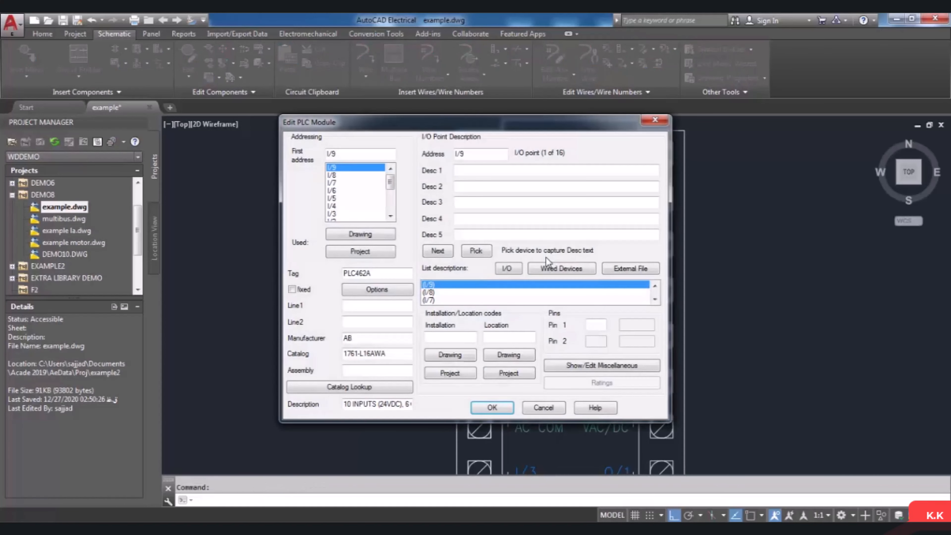
pyautogui.click(655, 301)
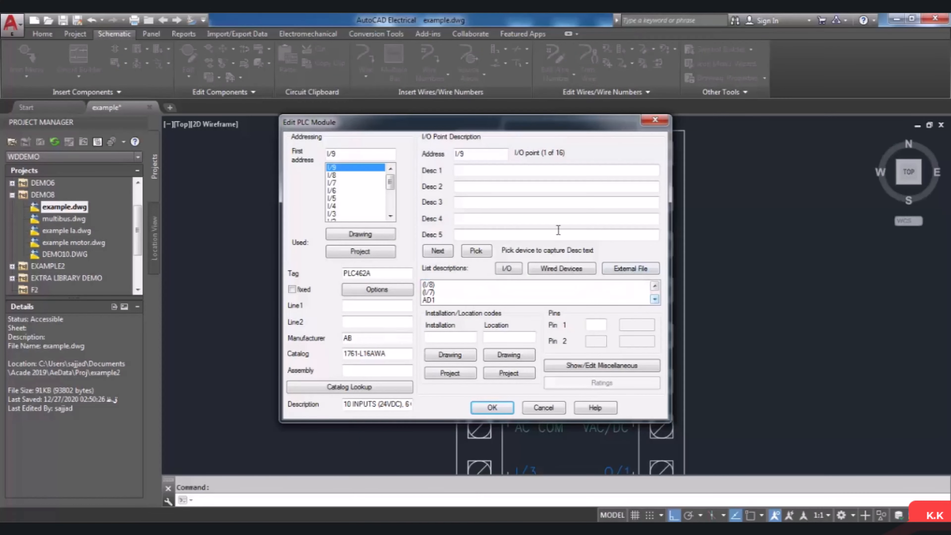
pyautogui.click(655, 300)
pyautogui.click(655, 299)
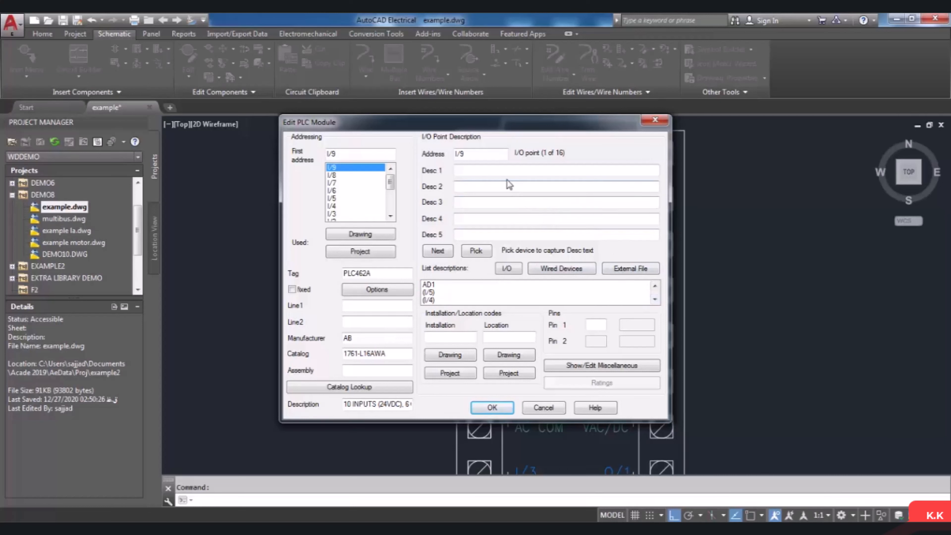
pyautogui.click(351, 191)
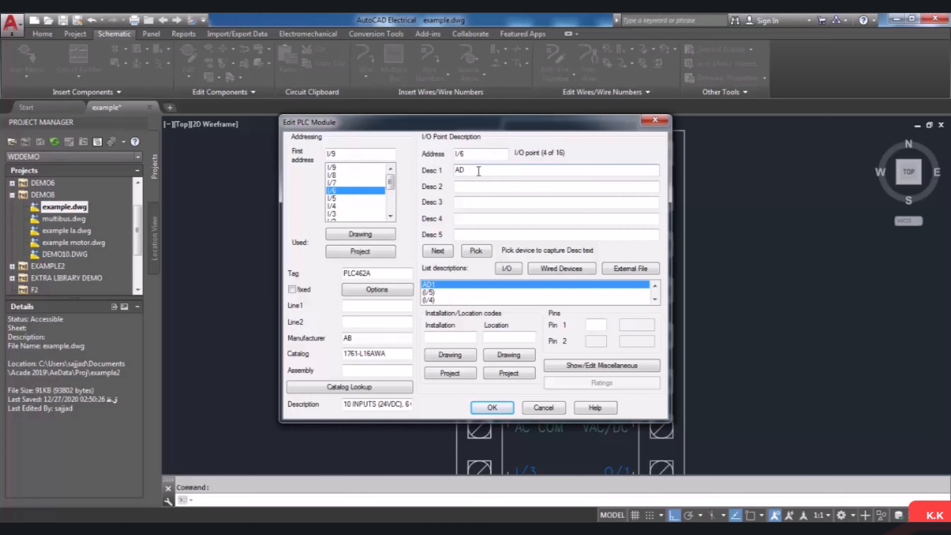
pyautogui.write('2')
pyautogui.click(492, 407)
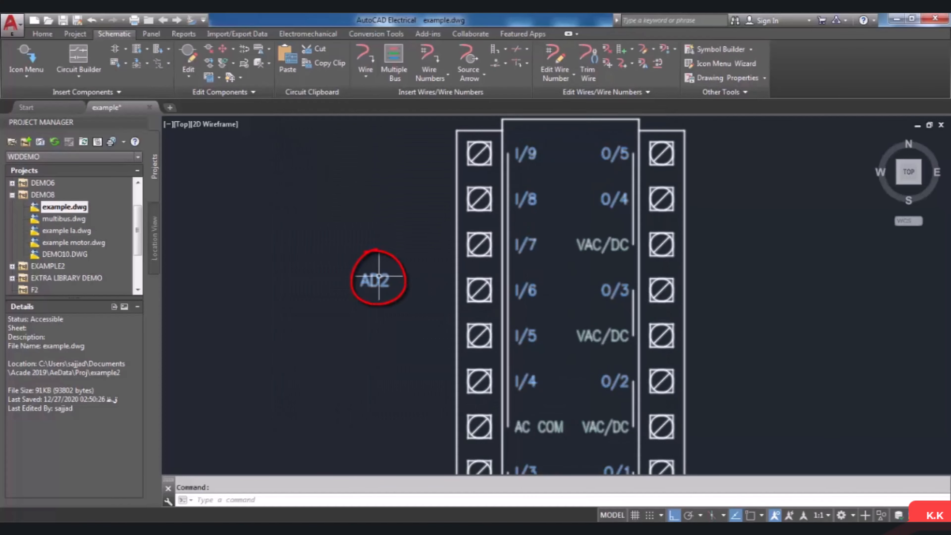
# Step: Insert the PLC I/O symbol "IN, 1st Point, 1 Wire" on rung 463 and accept its properties with blank address and descriptions
pyautogui.hotkey('ctrl', 'z')
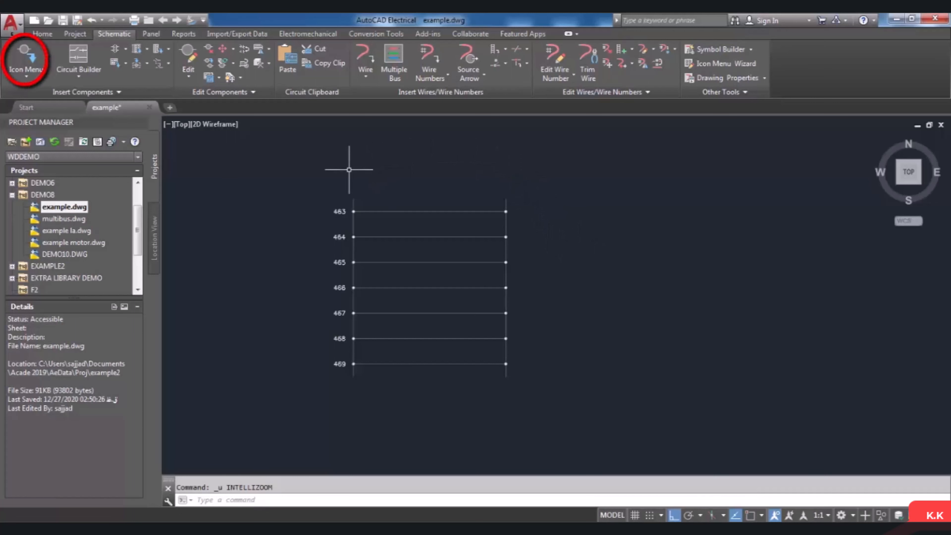
pyautogui.click(26, 77)
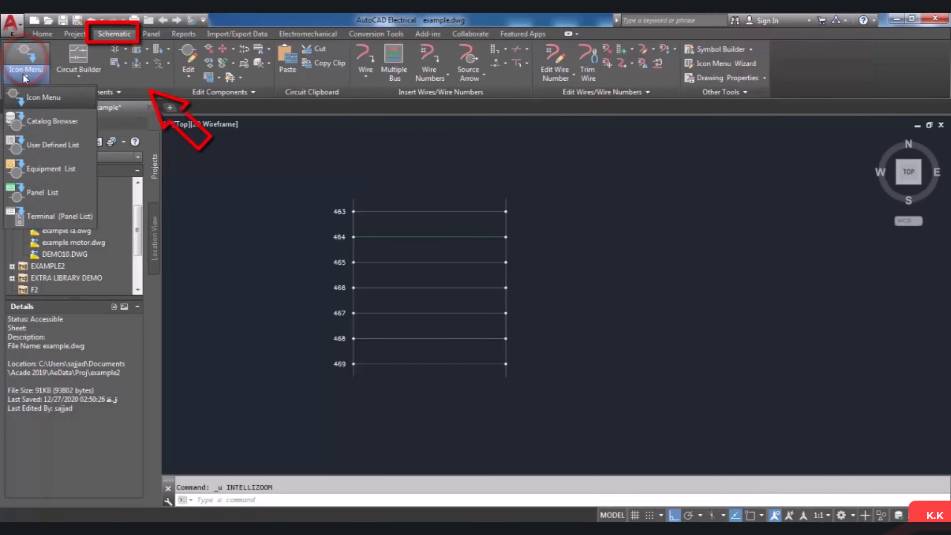
pyautogui.click(45, 98)
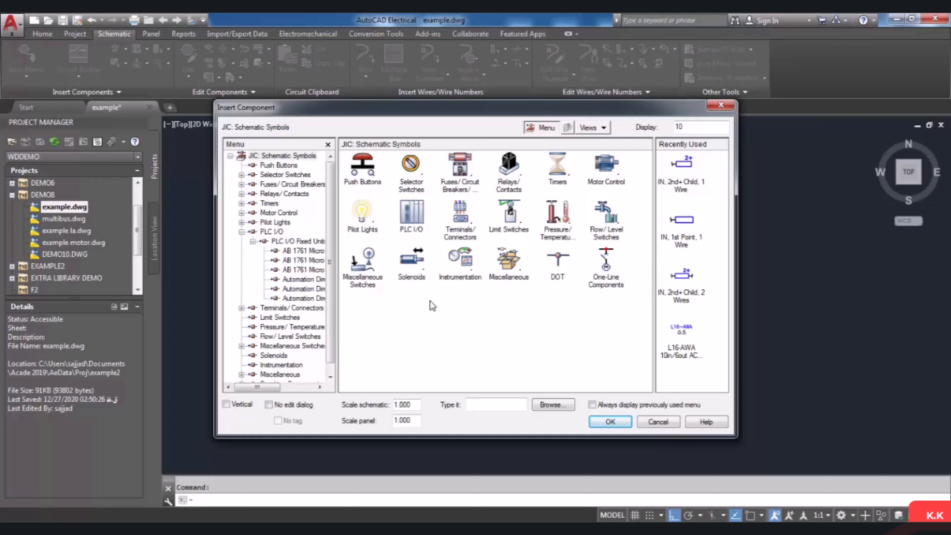
pyautogui.click(417, 221)
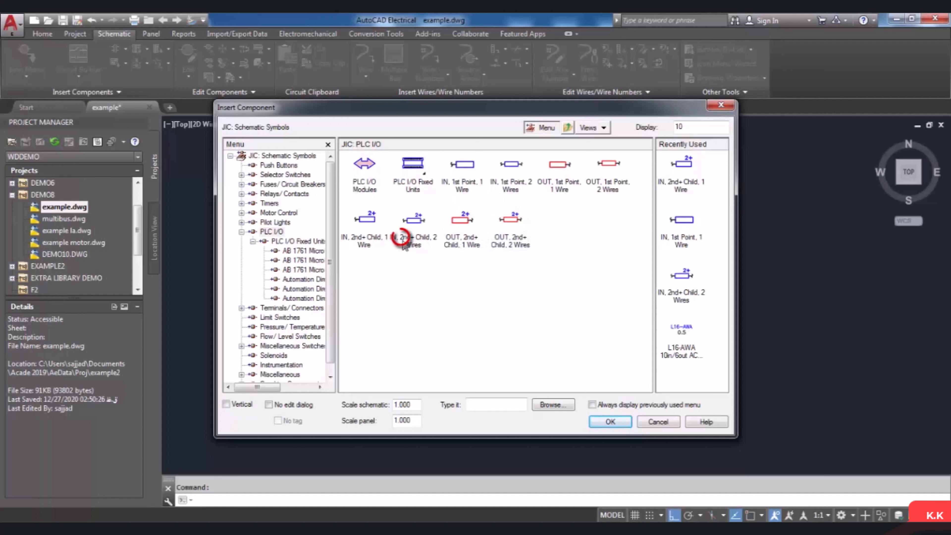
pyautogui.click(465, 185)
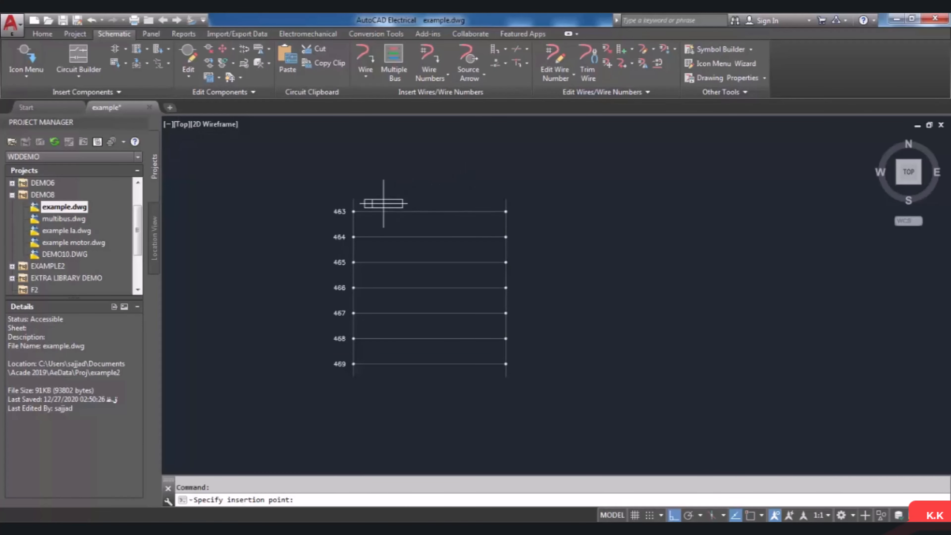
pyautogui.scroll(2, 384, 204)
pyautogui.scroll(2, 396, 209)
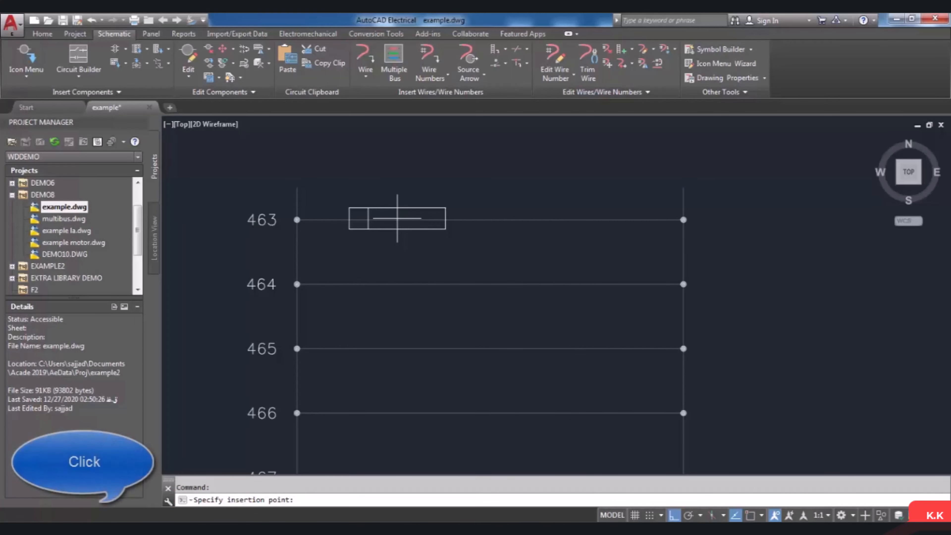
pyautogui.click(397, 218)
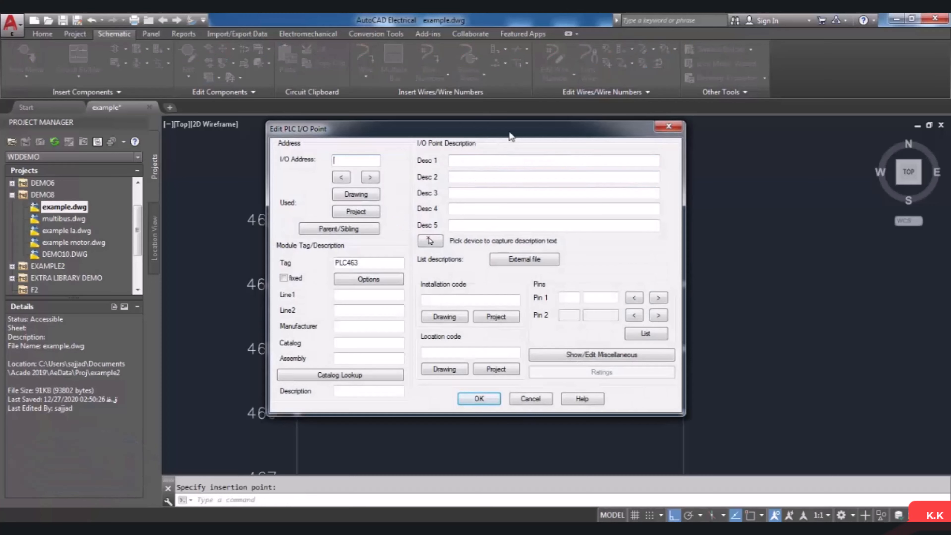
pyautogui.moveTo(511, 137); pyautogui.dragTo(443, 136)
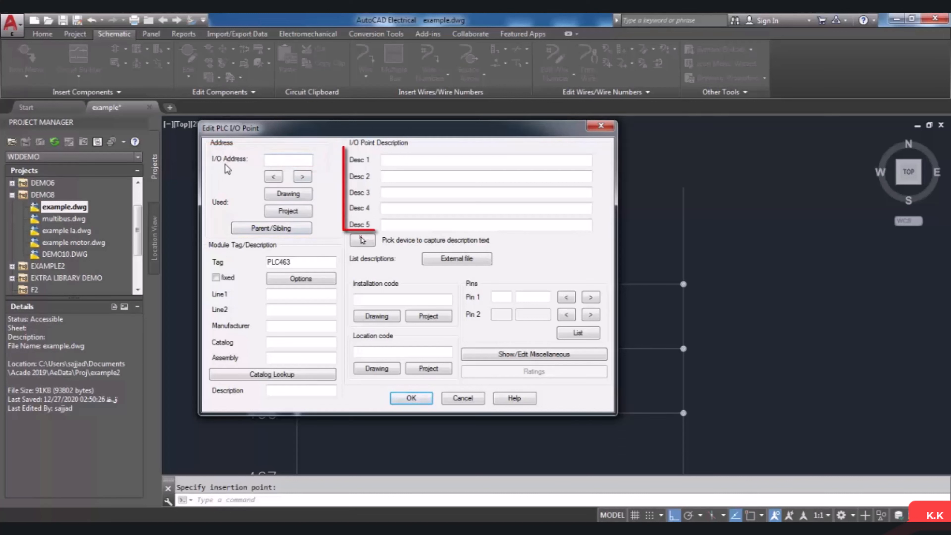
pyautogui.click(412, 160)
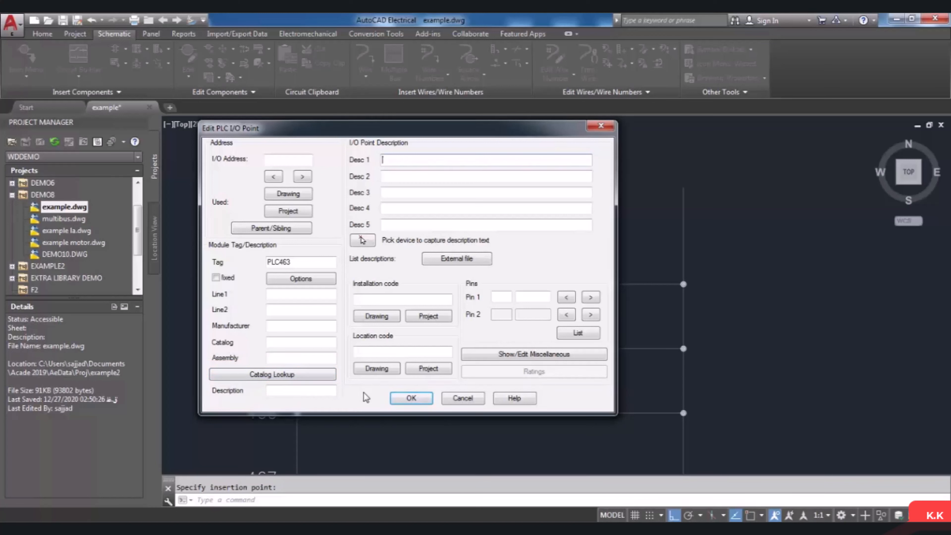
pyautogui.click(411, 398)
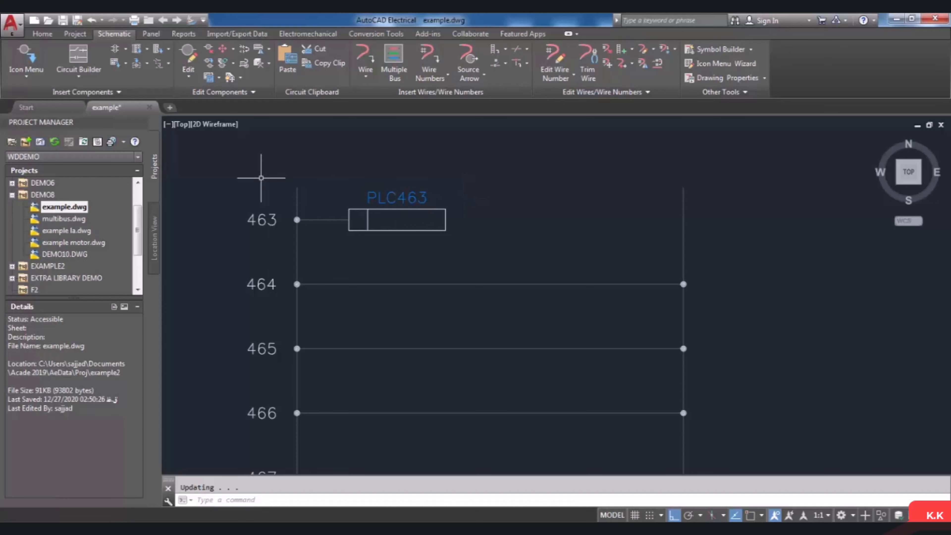
# Step: Insert the PLC I/O symbol "OUT, 2nd+ Child, 1 Wire" on rung 464
pyautogui.click(26, 74)
pyautogui.click(45, 98)
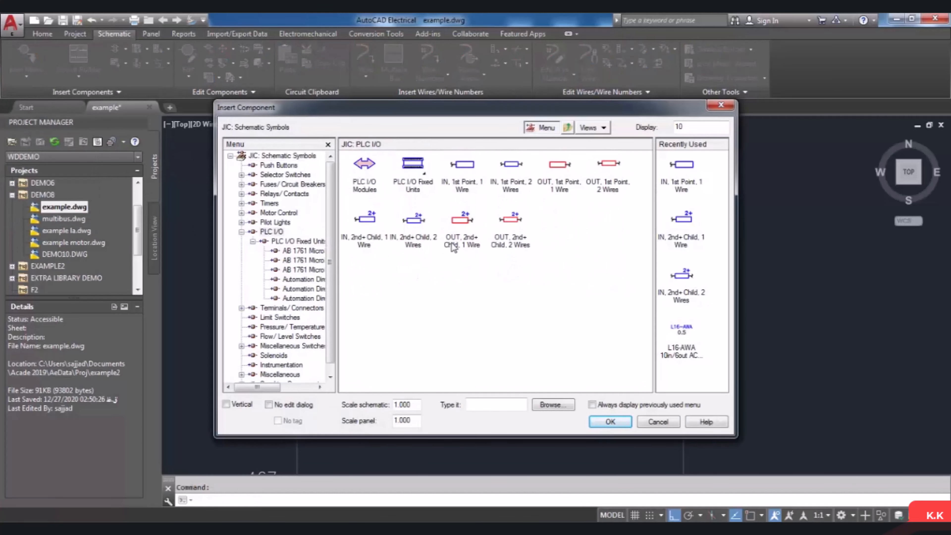
pyautogui.click(460, 244)
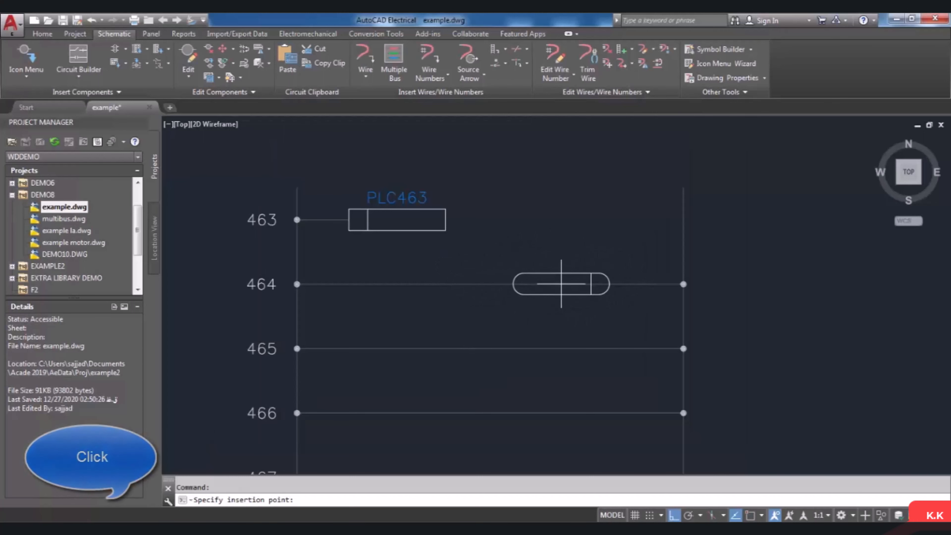
pyautogui.click(562, 284)
pyautogui.moveTo(548, 139); pyautogui.dragTo(433, 139)
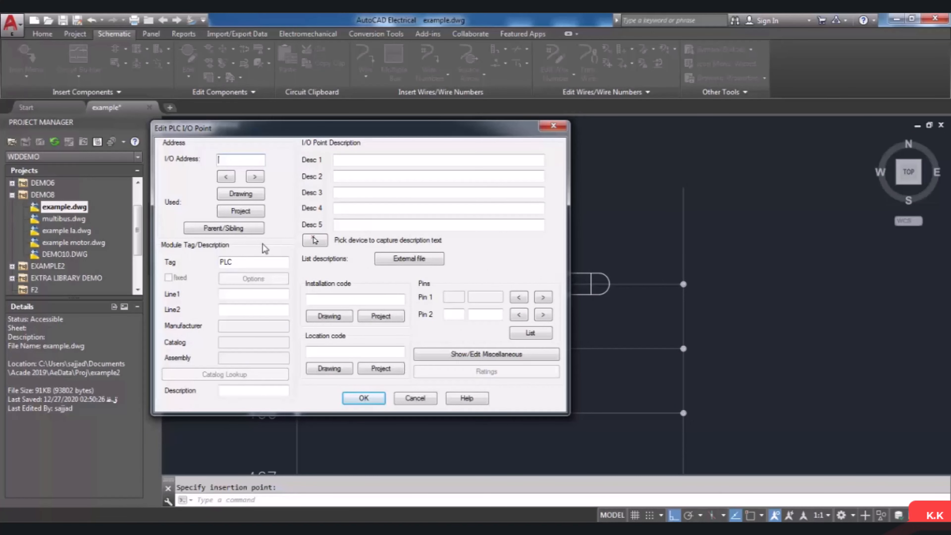
# Step: Link the child output point on rung 464 to parent PLC463 on rung 463 and accept its properties
pyautogui.click(236, 231)
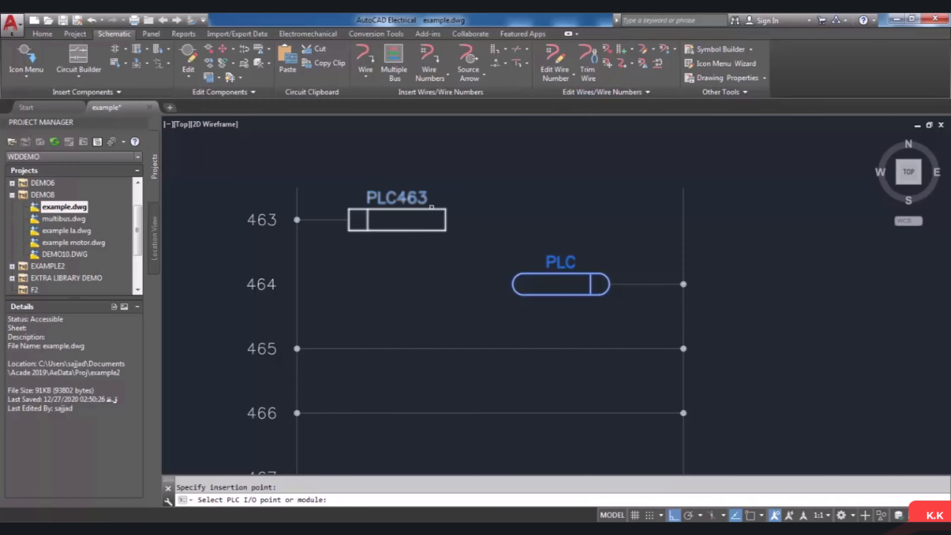
pyautogui.click(431, 207)
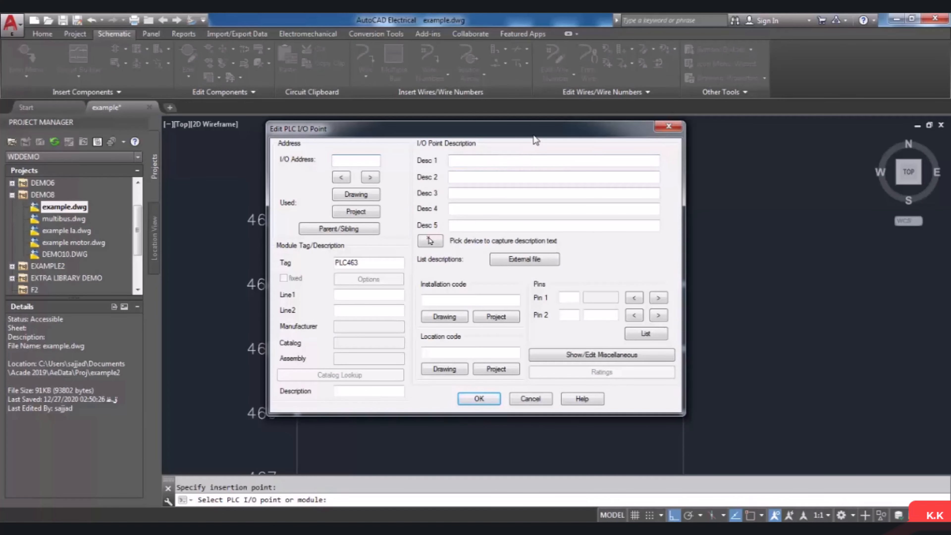
pyautogui.moveTo(536, 132); pyautogui.dragTo(460, 134)
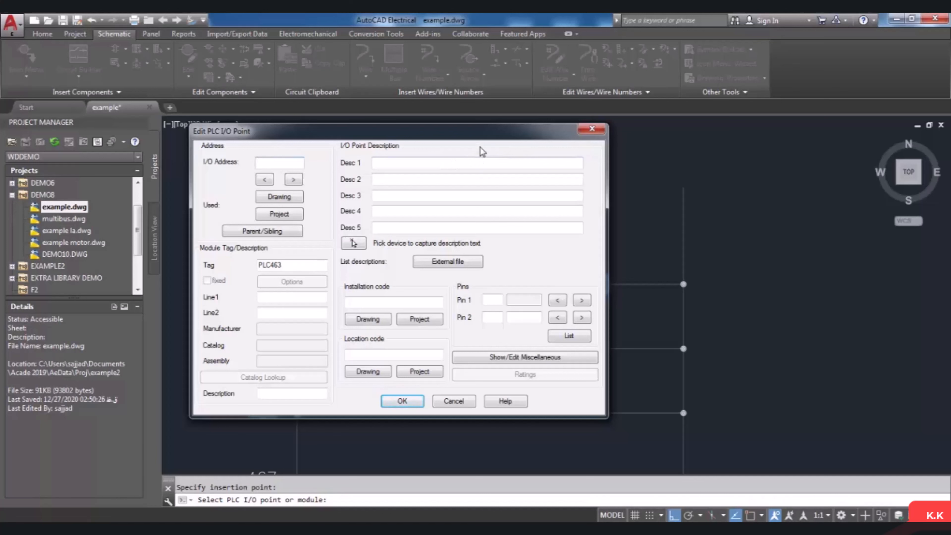
pyautogui.click(402, 401)
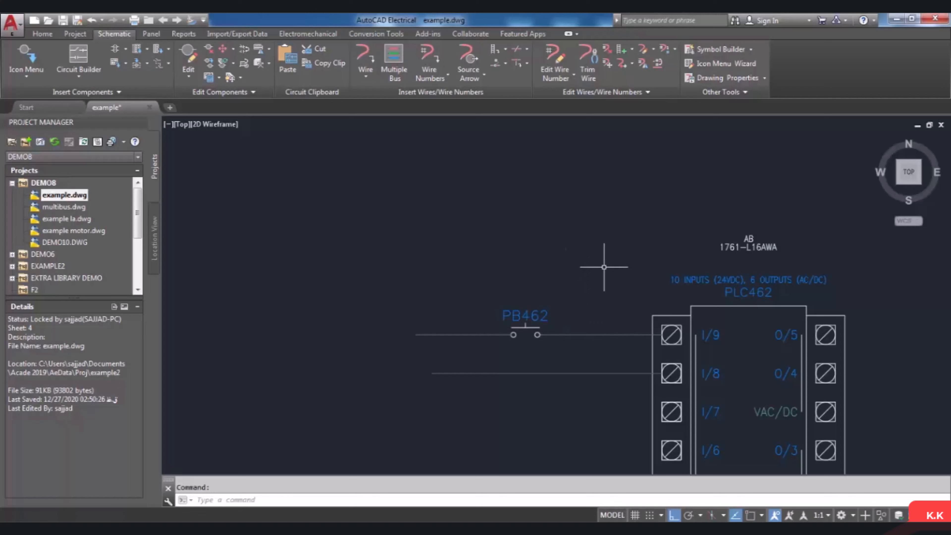
# Step: Examine the push button wired to input I/9 of the full-unit module PLC462
pyautogui.scroll(2, 600, 264)
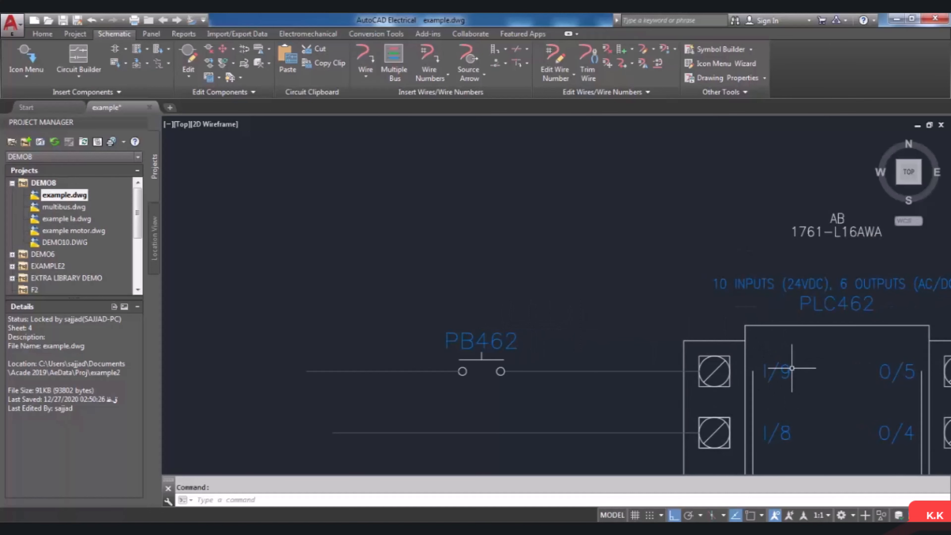
pyautogui.scroll(-3, 503, 341)
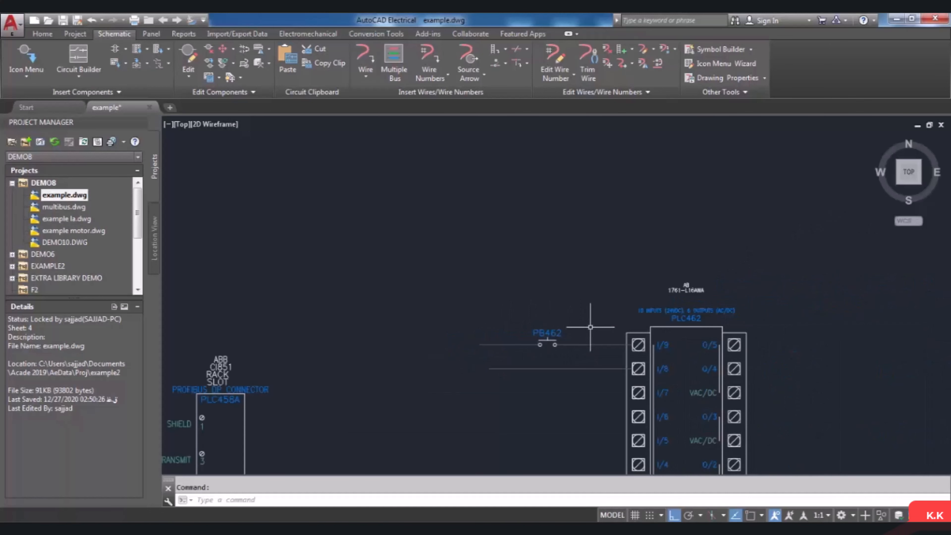
pyautogui.scroll(2, 591, 319)
pyautogui.scroll(-2, 584, 301)
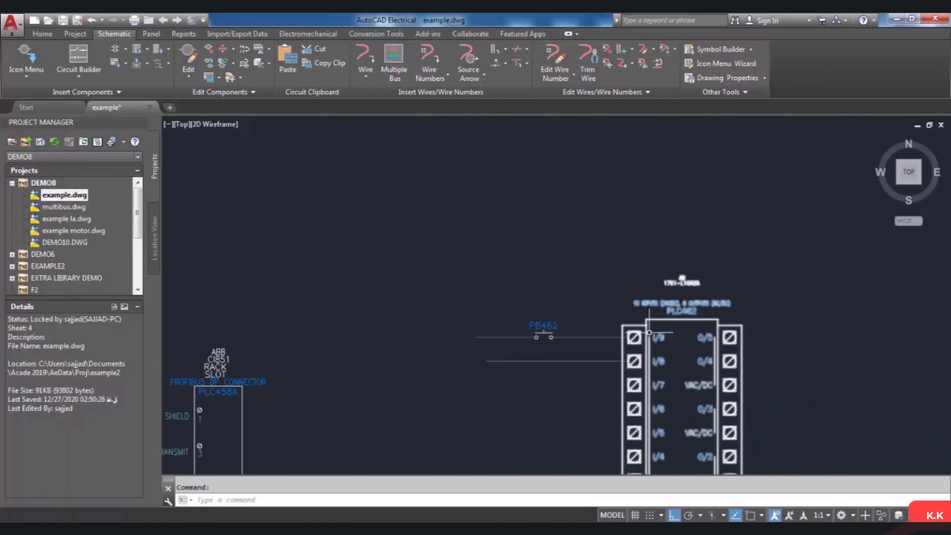
pyautogui.scroll(2, 705, 362)
pyautogui.scroll(-2, 669, 342)
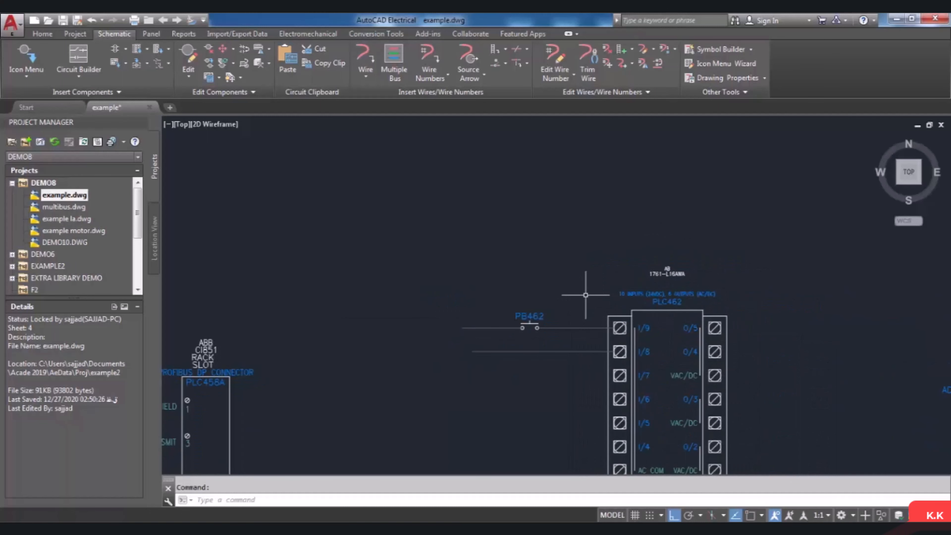
pyautogui.scroll(2, 586, 295)
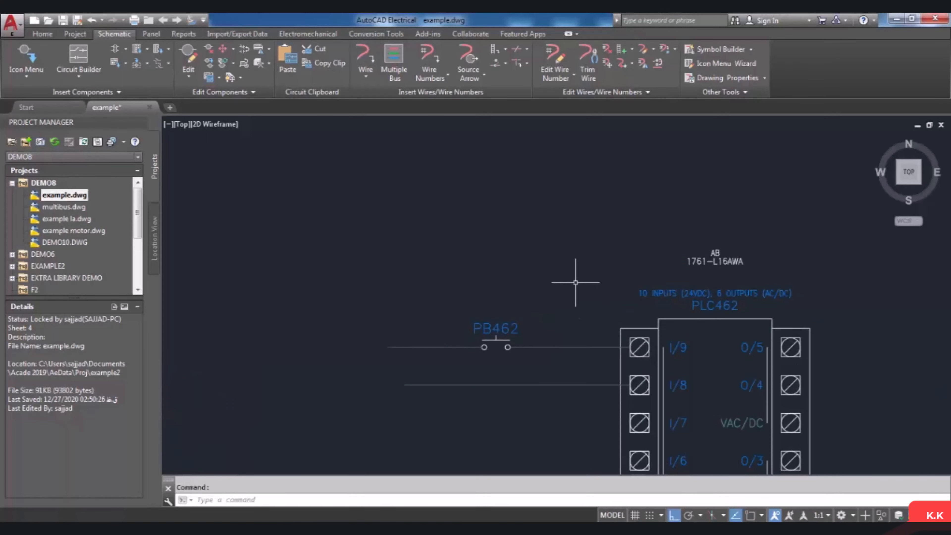
# Step: Enable the PLC I/O address search on insert for component tags in the drawing properties of example.dwg
pyautogui.rightClick(77, 196)
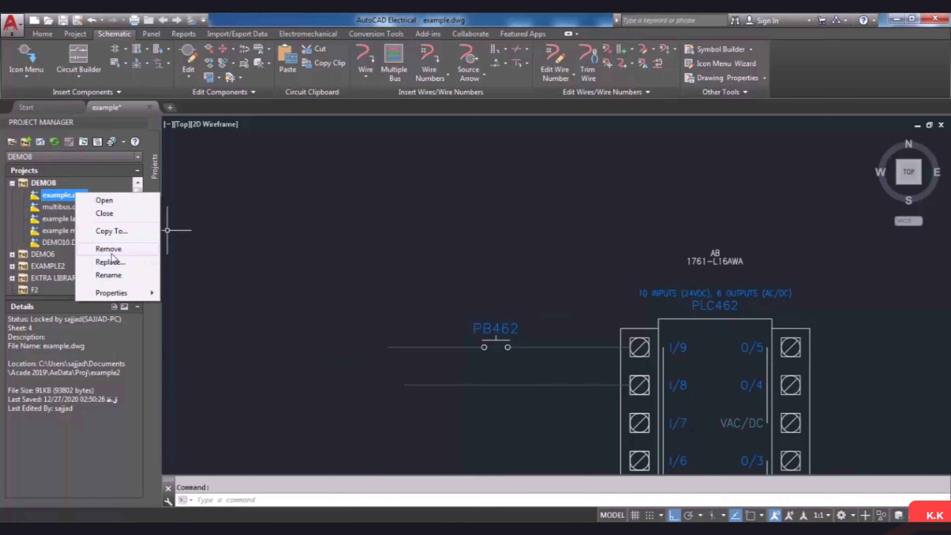
pyautogui.moveTo(118, 296)
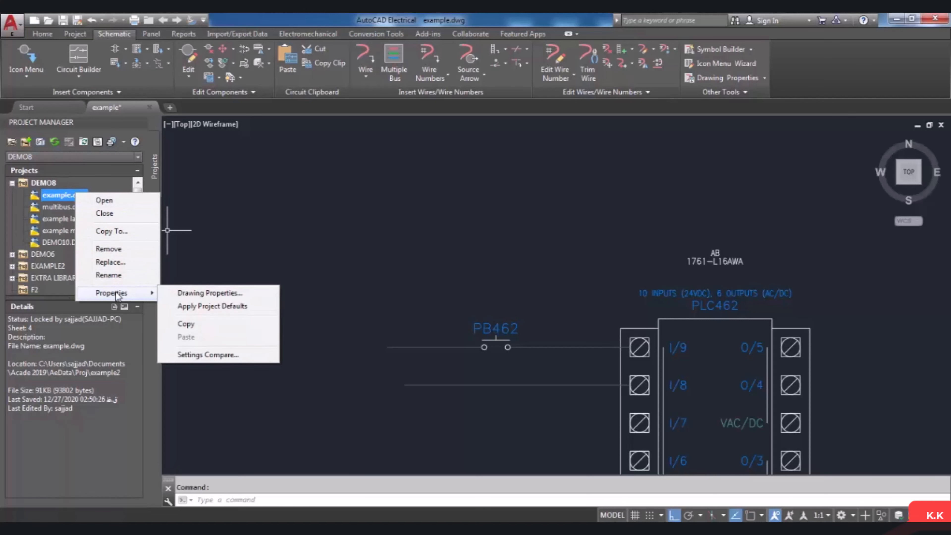
pyautogui.click(225, 294)
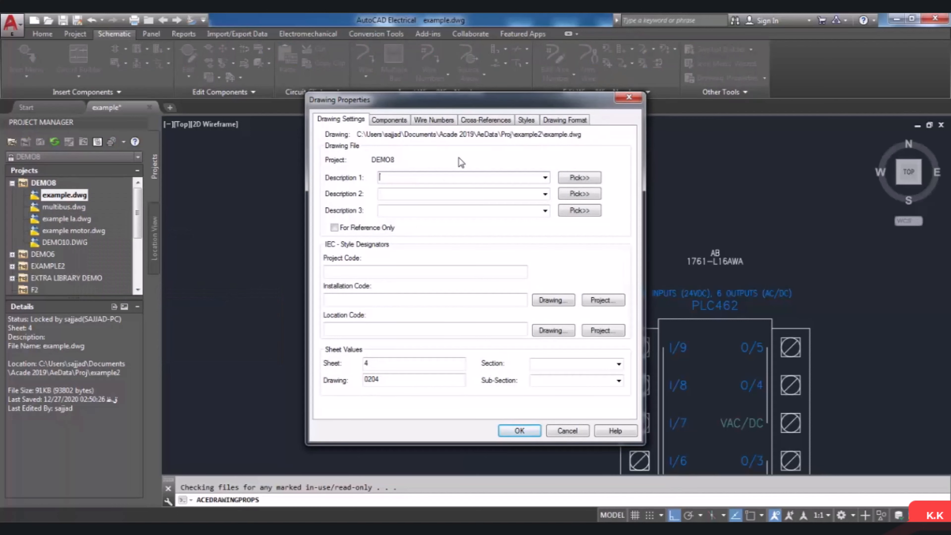
pyautogui.click(395, 121)
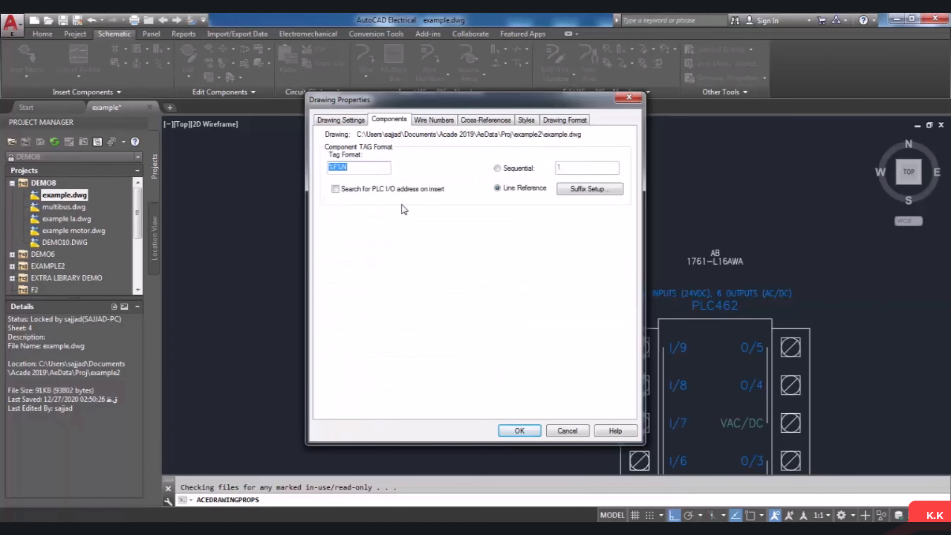
pyautogui.click(335, 188)
pyautogui.click(435, 120)
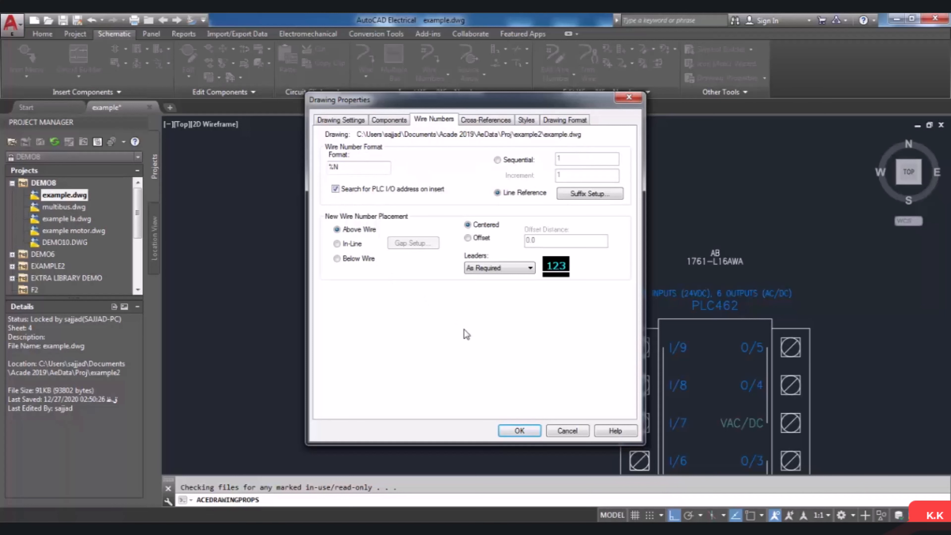
pyautogui.click(515, 432)
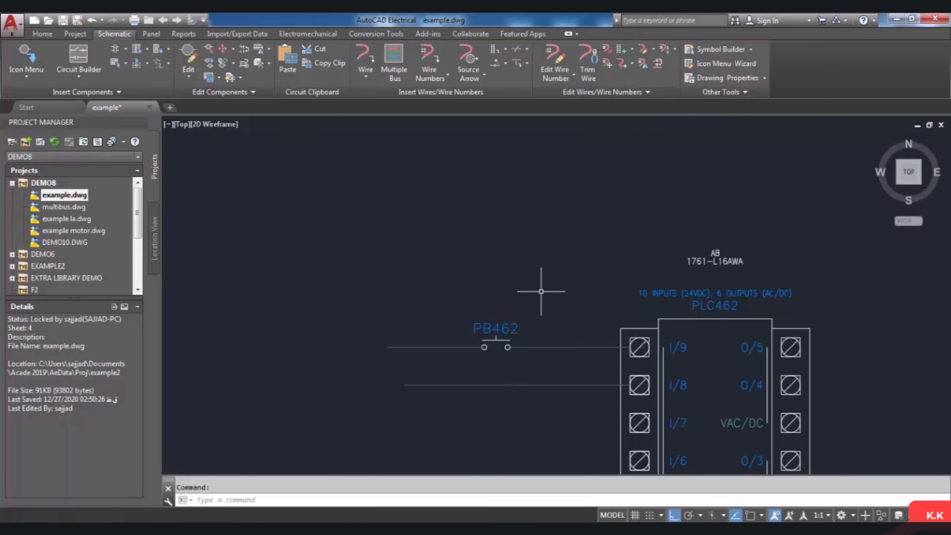
# Step: Insert a Push Button NO on the wire to input I/8 and accept its proposed tag and properties
pyautogui.click(29, 60)
pyautogui.click(365, 167)
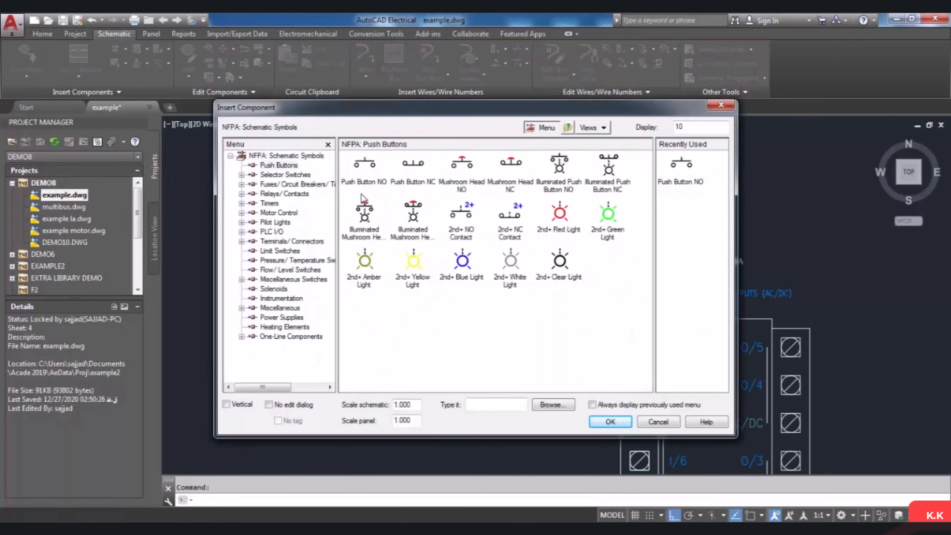
pyautogui.click(365, 167)
pyautogui.click(516, 384)
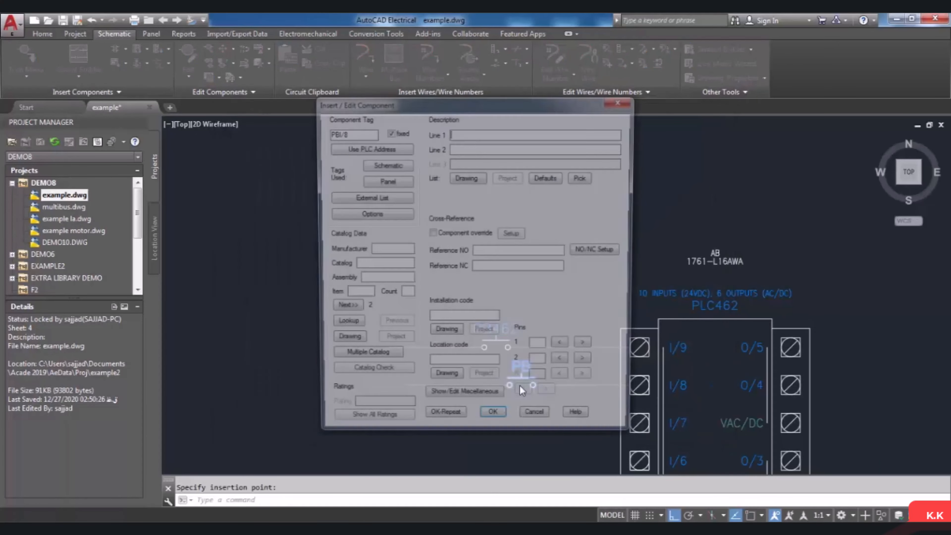
pyautogui.click(494, 423)
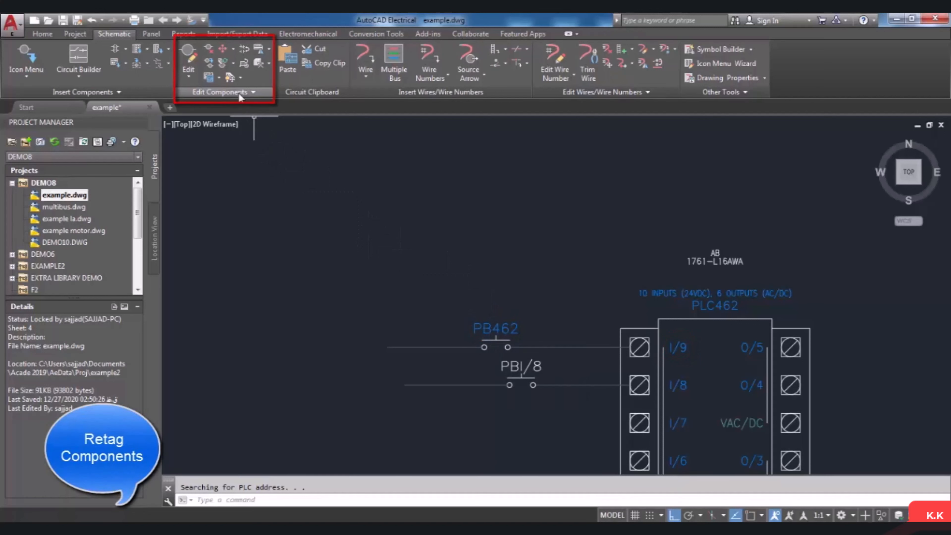
# Step: Retag all components in the active drawing
pyautogui.click(234, 64)
pyautogui.click(243, 79)
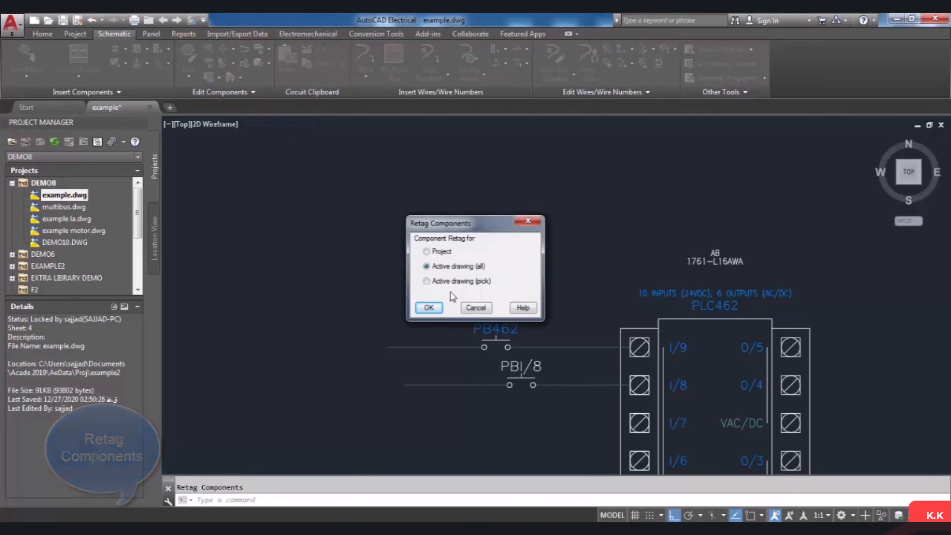
pyautogui.click(429, 310)
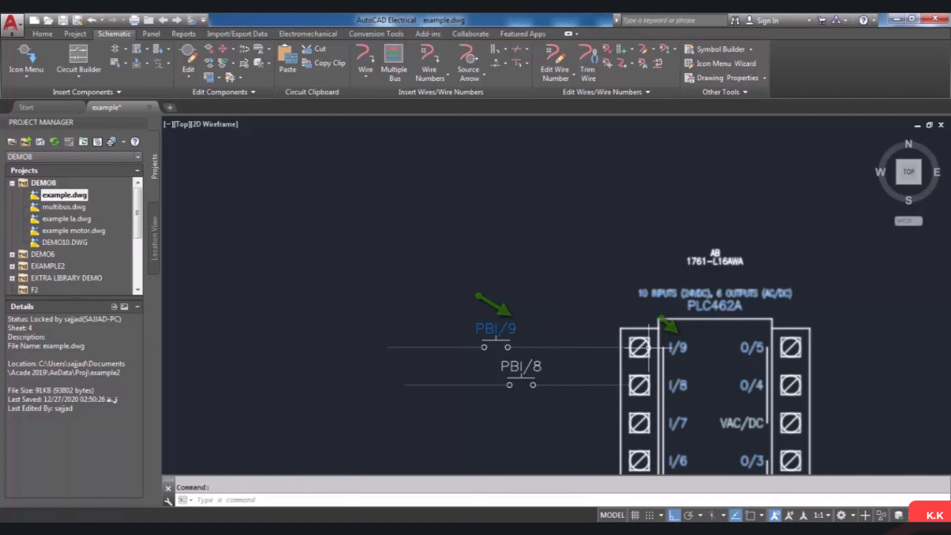
# Step: Draw a horizontal wire from the I/7 input terminal of the PLC module, extending outward below the I/8 wire
pyautogui.scroll(-2, 525, 267)
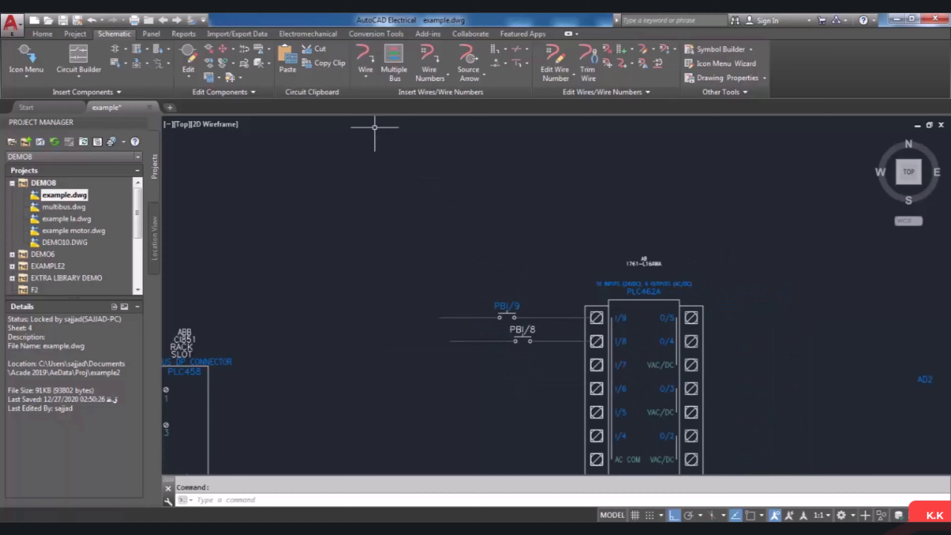
pyautogui.click(363, 59)
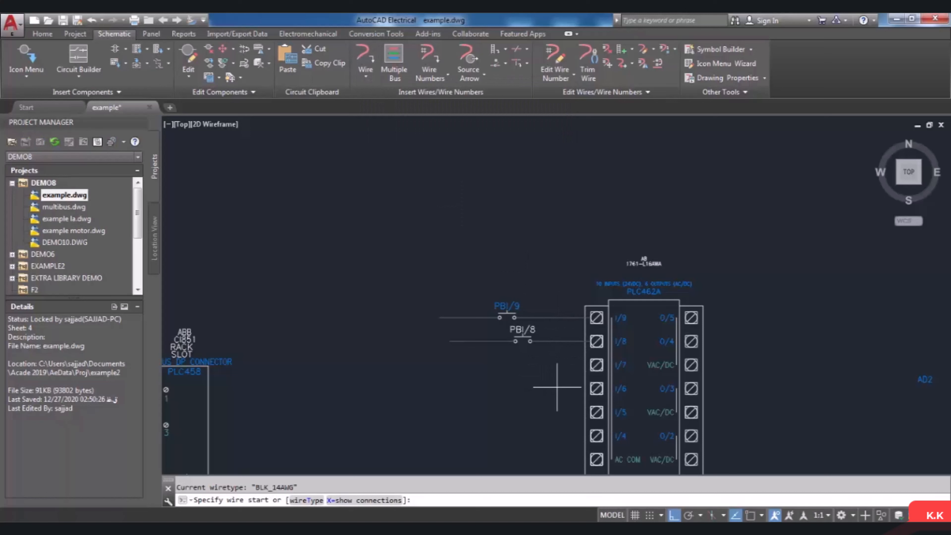
pyautogui.scroll(2, 560, 385)
pyautogui.click(617, 354)
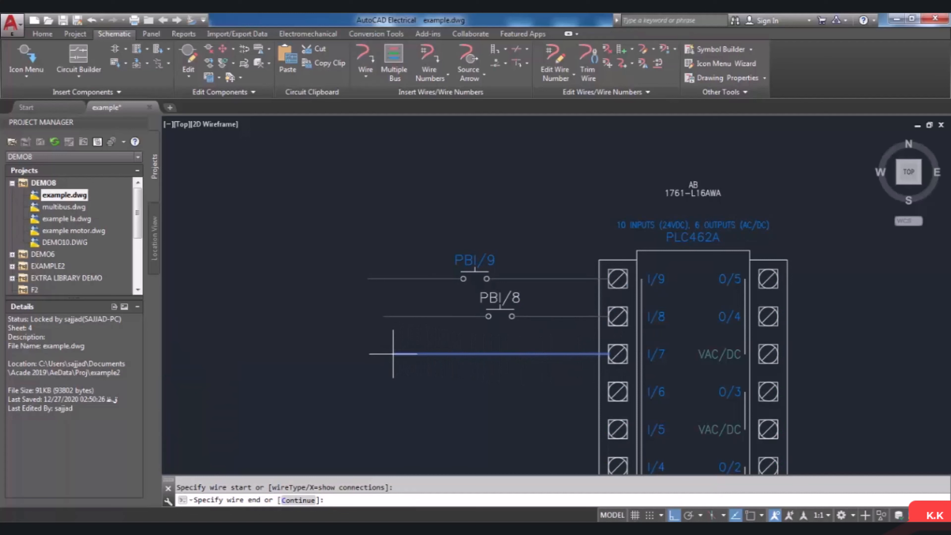
pyautogui.click(393, 354)
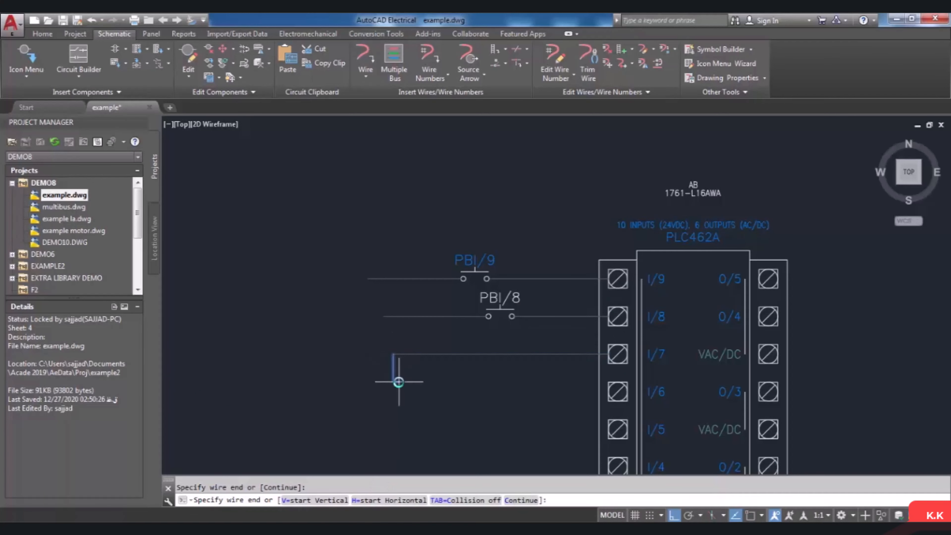
pyautogui.press('Escape')
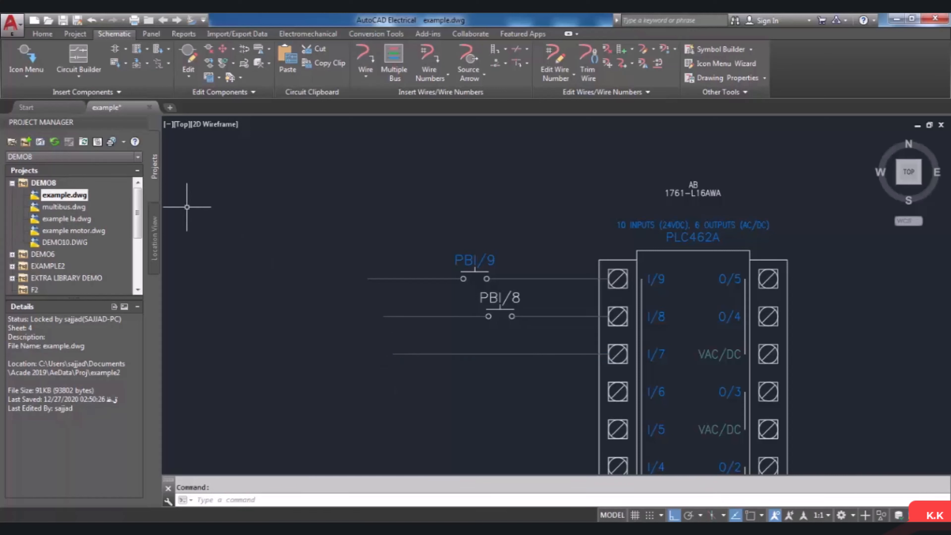
# Step: Insert a Push Button NO on the wire to input I/7 and accept its proposed tag and properties
pyautogui.click(39, 81)
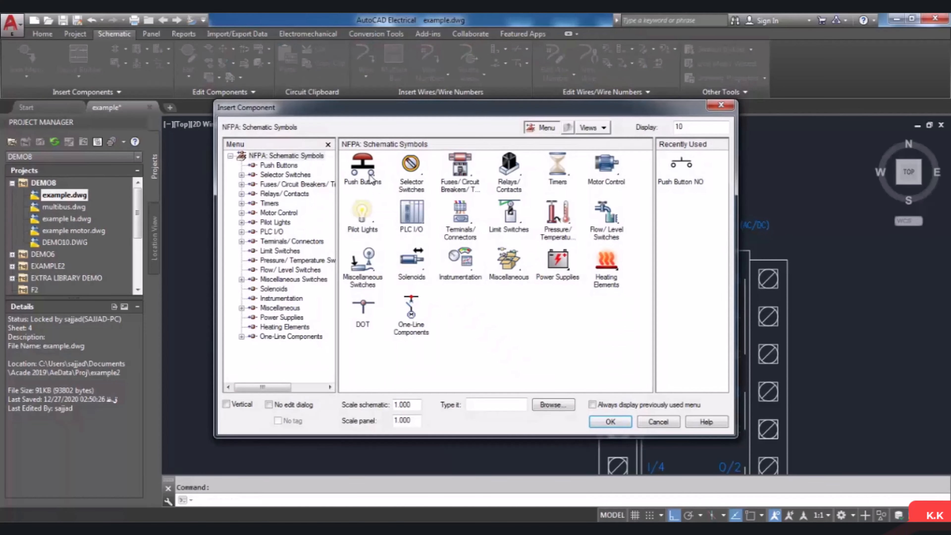
pyautogui.click(371, 180)
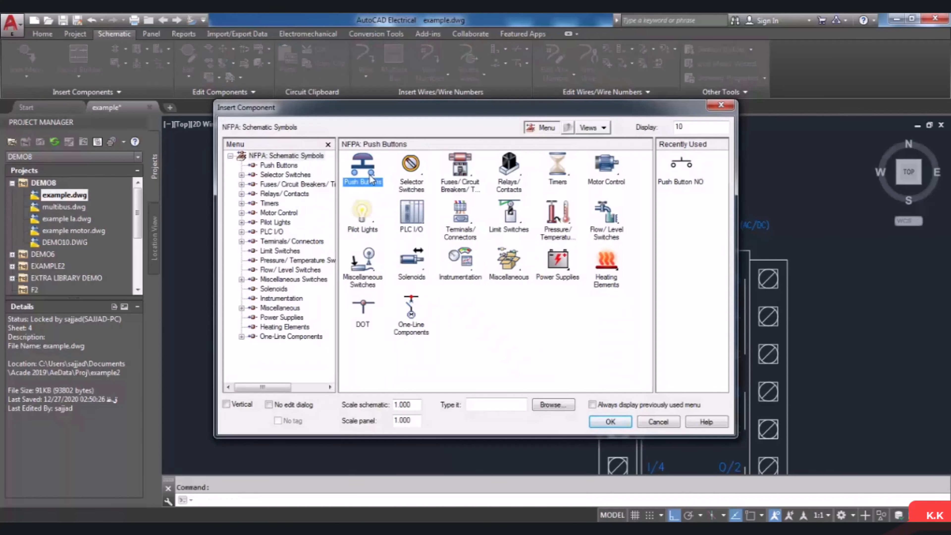
pyautogui.click(369, 181)
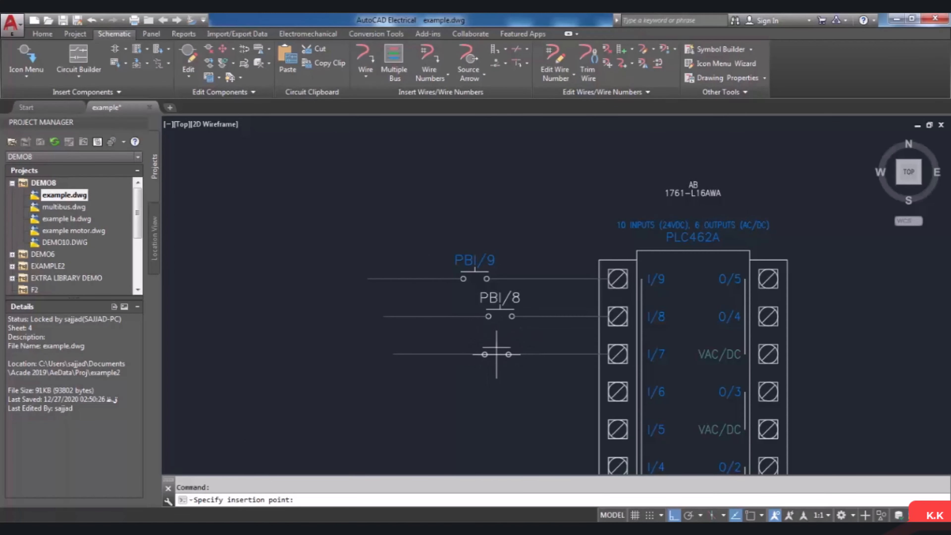
pyautogui.click(495, 354)
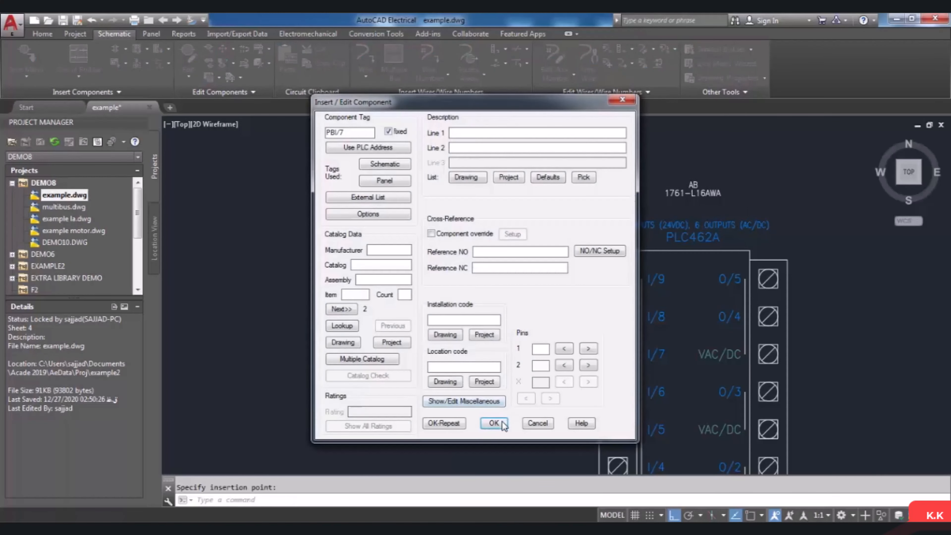
pyautogui.click(494, 423)
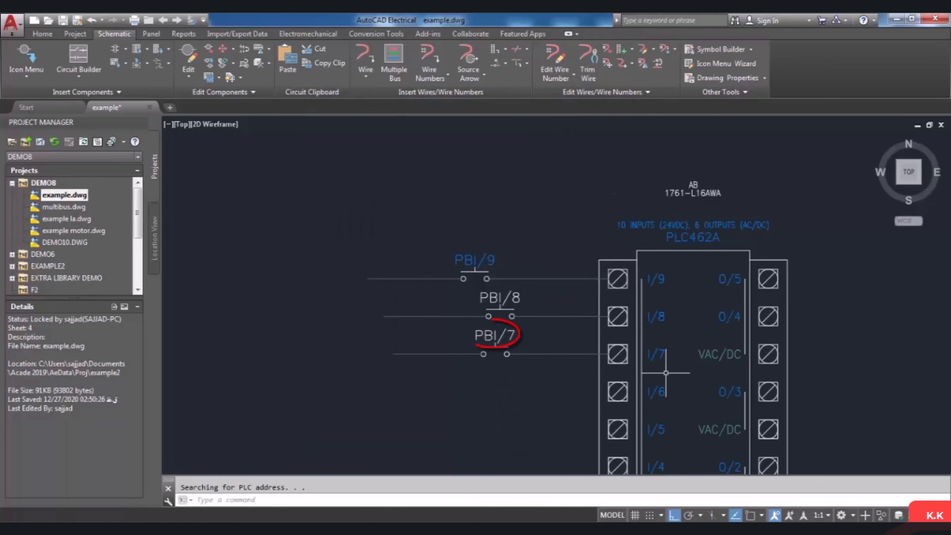